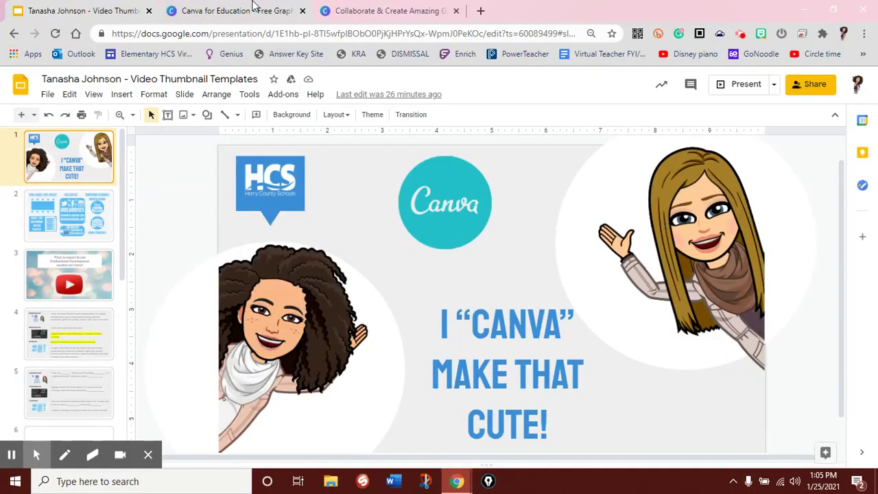
Switch to the Canva for Education tab, select its web address and scroll through the K-12 offer
left_click(254, 9)
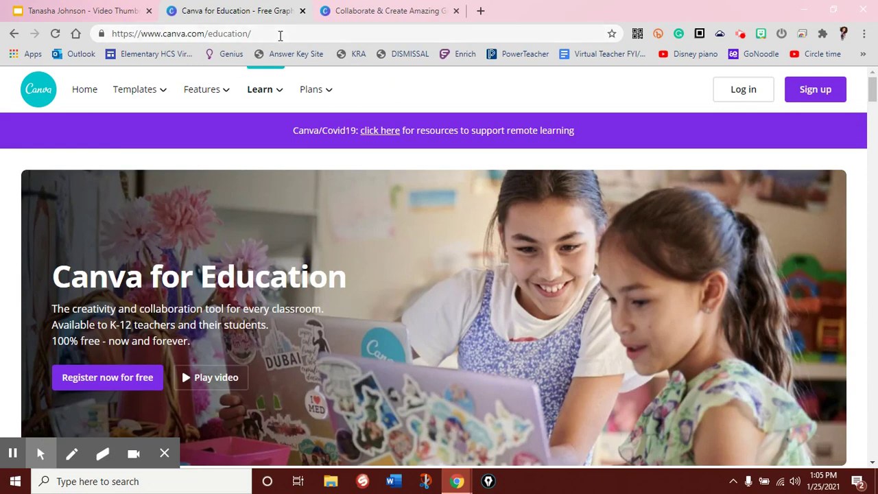
left_click_drag(268, 34, 110, 33)
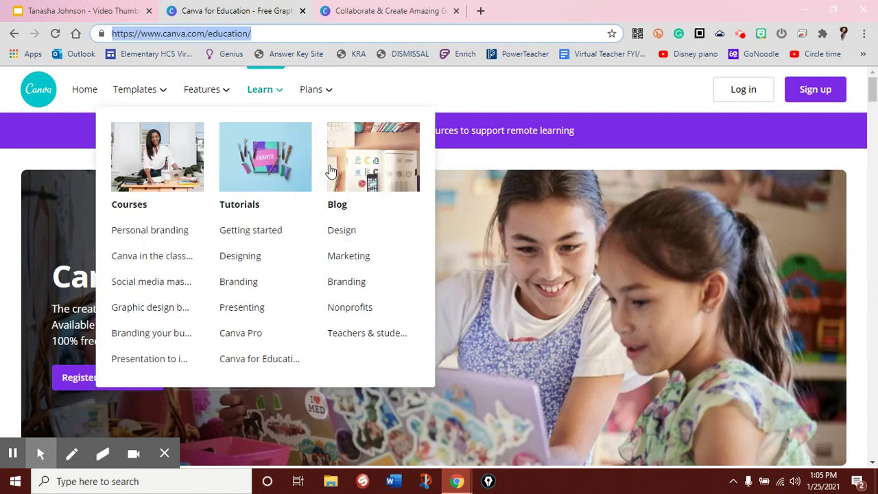
scroll(433, 248, "down", 1)
scroll(433, 248, "down", 1)
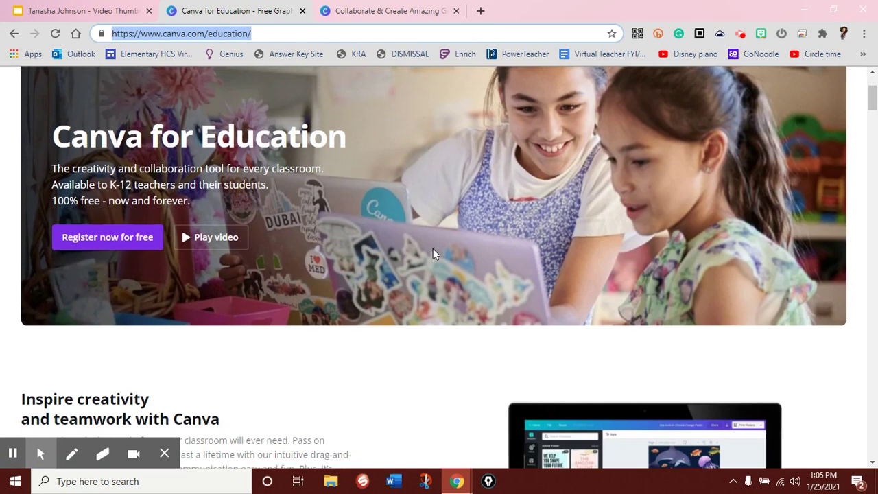
scroll(432, 249, "up", 1)
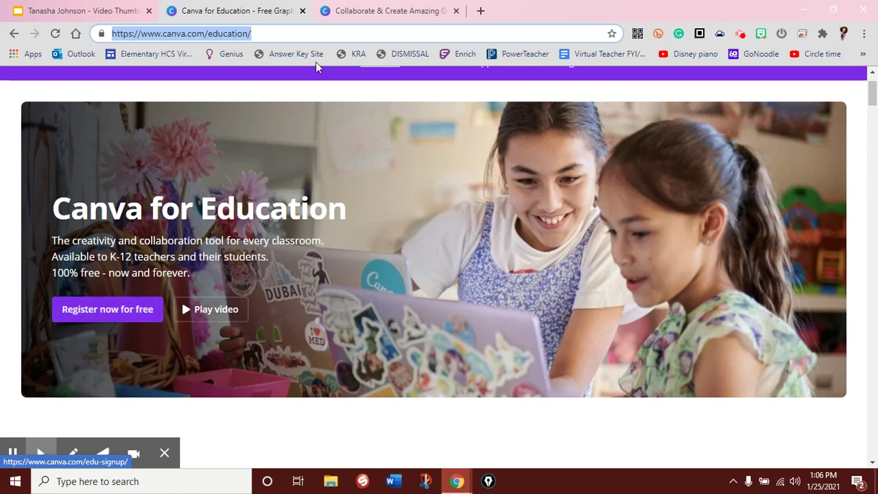
Log in to Canva with Google using the school account
left_click(378, 11)
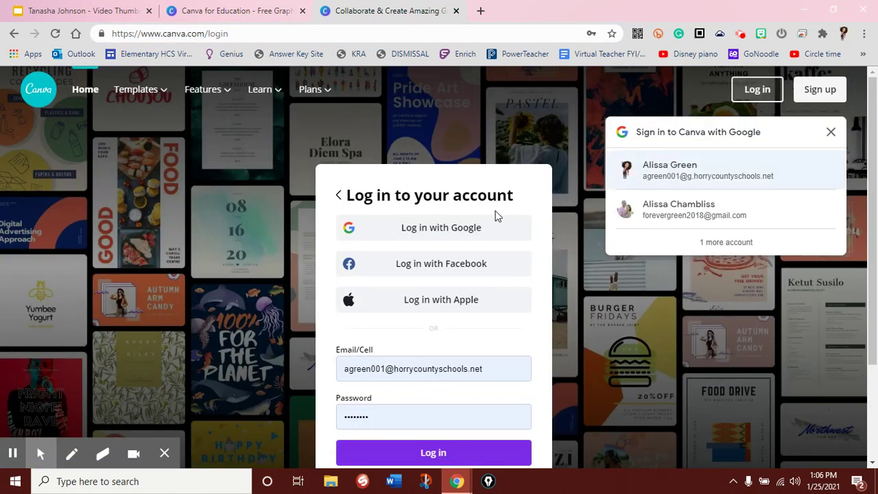
left_click(431, 227)
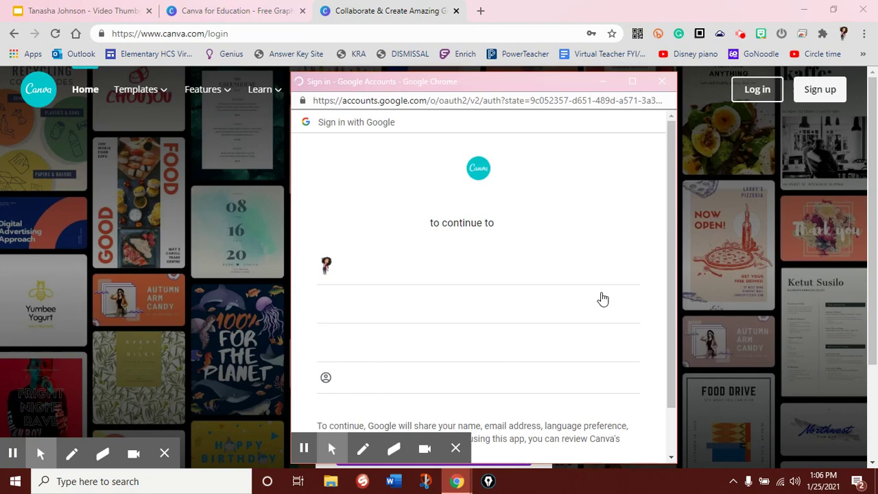
left_click(358, 280)
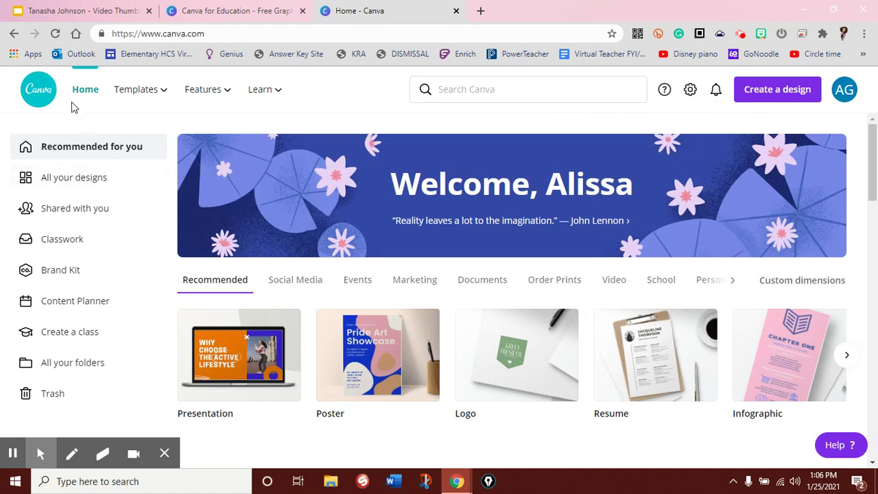
mouse_move(156, 93)
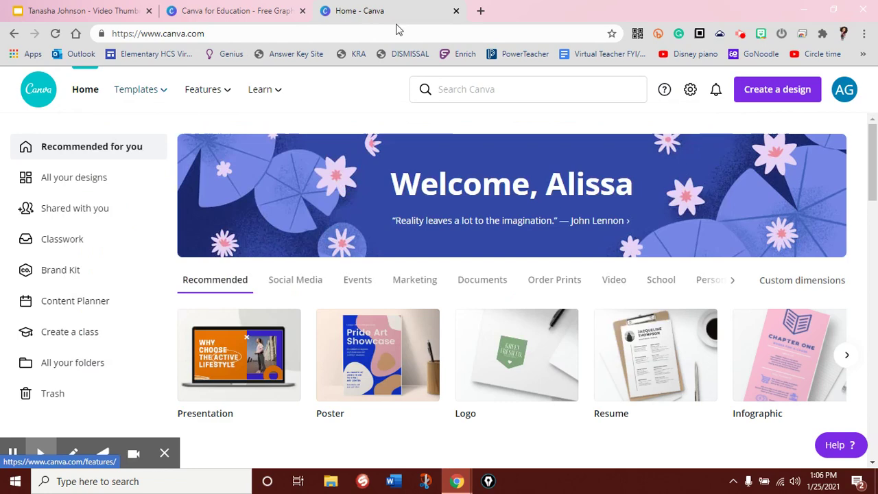
left_click(73, 189)
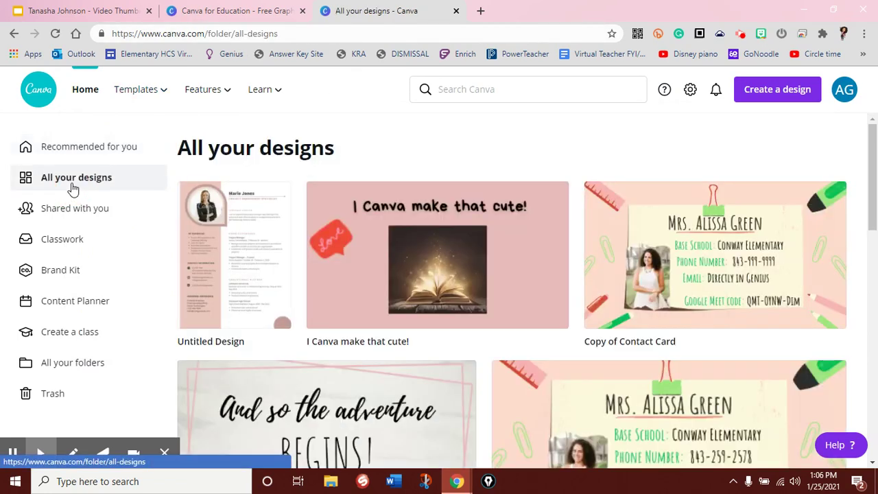
scroll(447, 412, "down", 3)
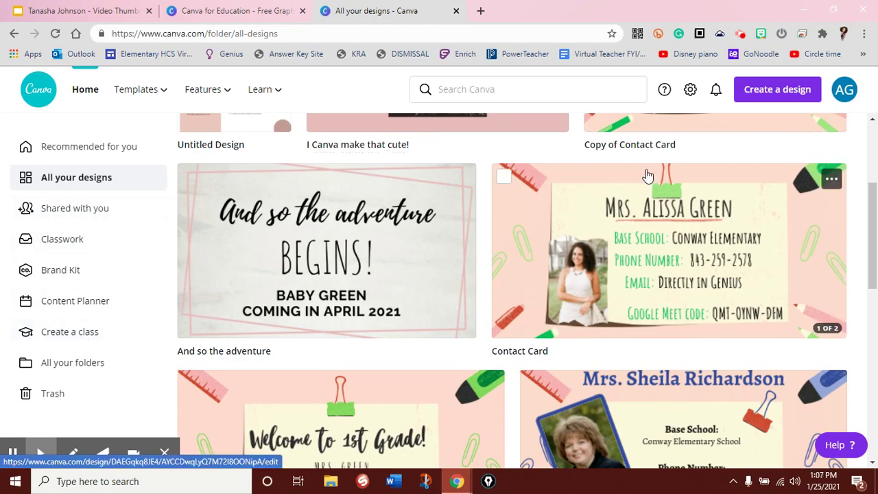
scroll(648, 175, "up", 1)
scroll(648, 175, "up", 2)
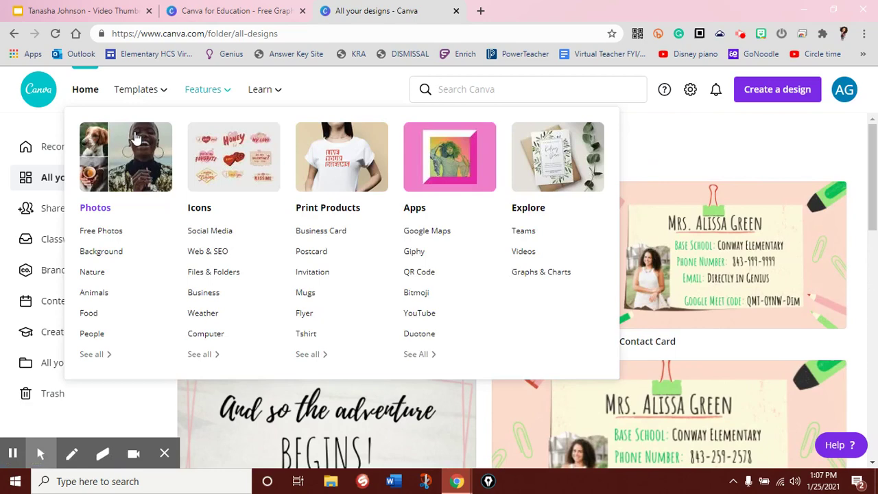
left_click(94, 89)
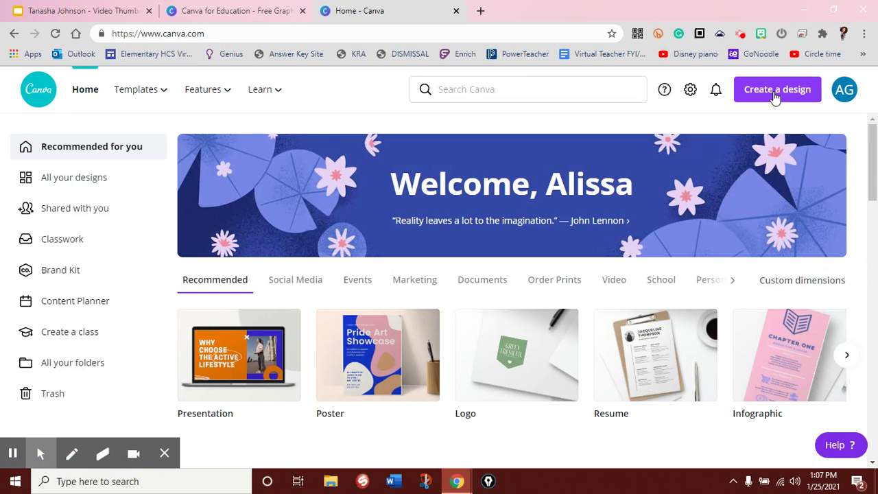
scroll(545, 324, "down", 1)
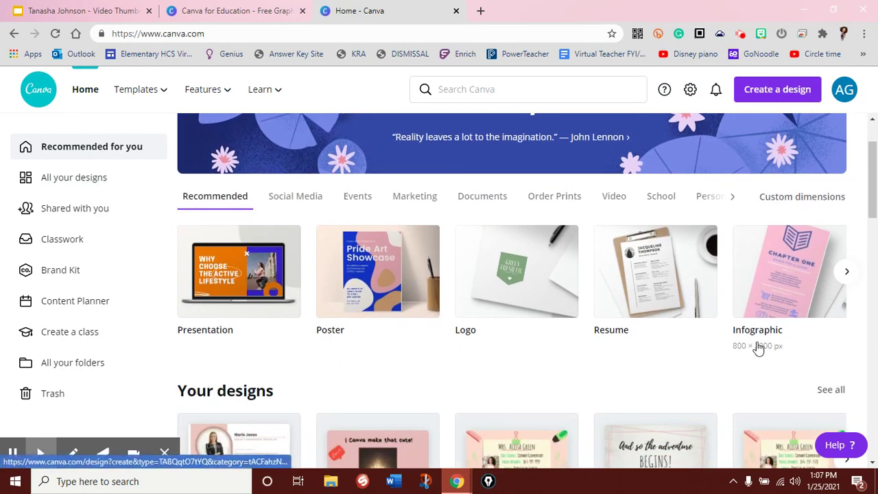
Open the Create a design list and scroll through it to the Poster (US) type
left_click(796, 91)
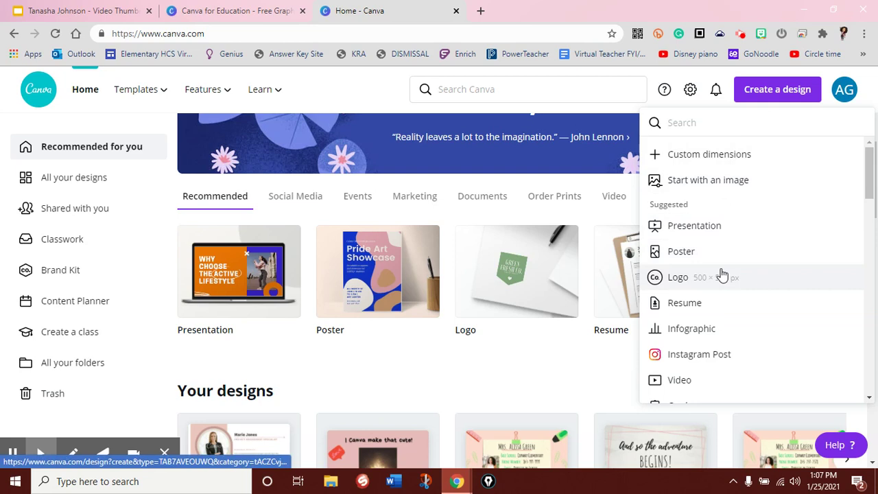
scroll(723, 274, "down", 1)
scroll(722, 274, "down", 5)
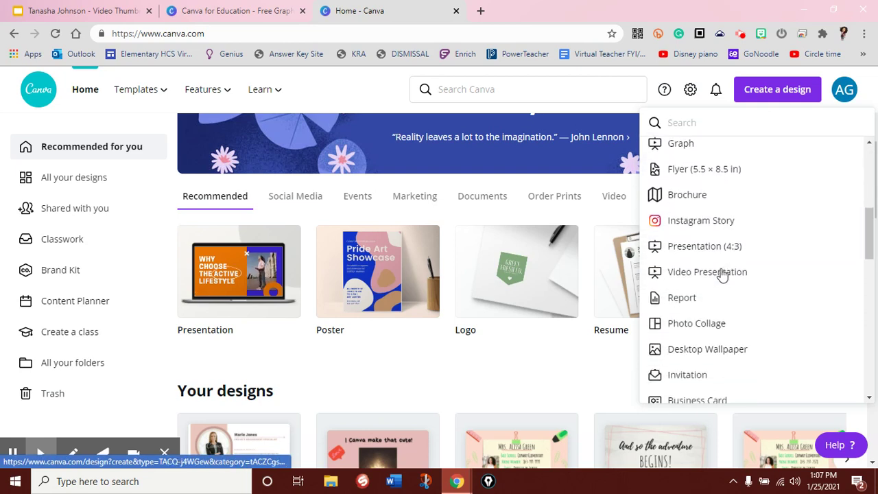
scroll(723, 275, "down", 3)
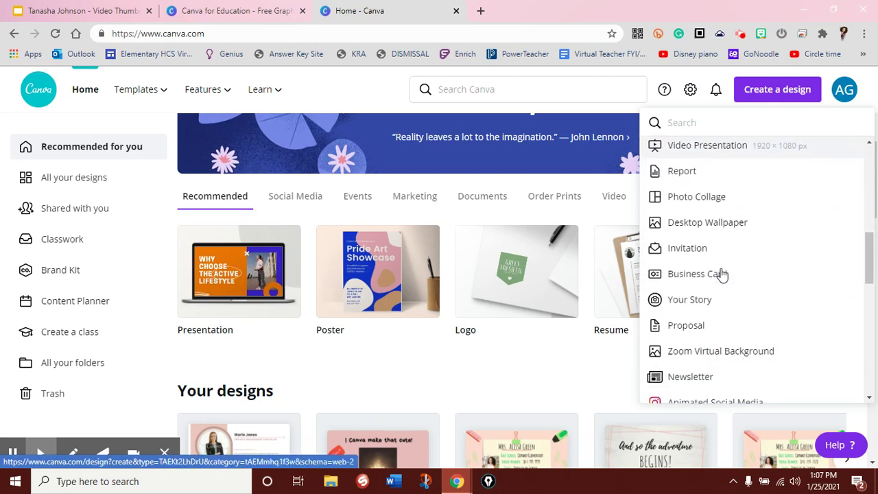
scroll(722, 275, "up", 4)
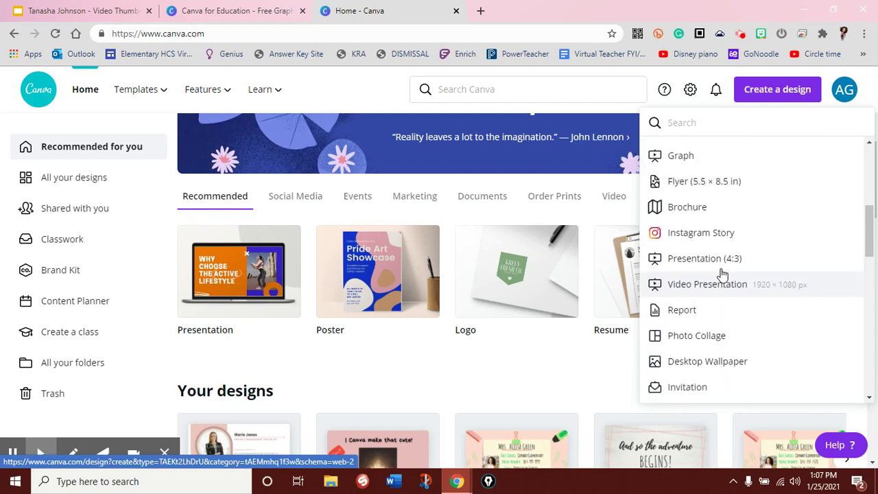
scroll(723, 275, "up", 4)
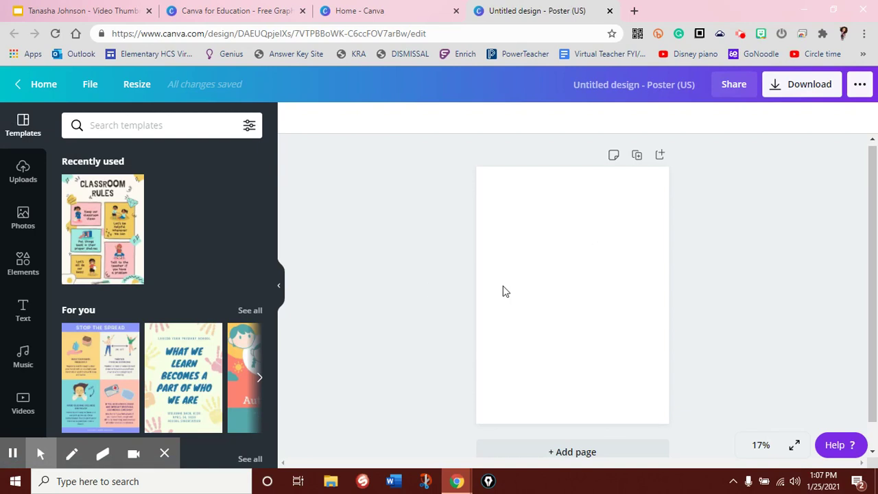
Scroll down the Templates panel to the School Poster category
scroll(117, 376, "down", 2)
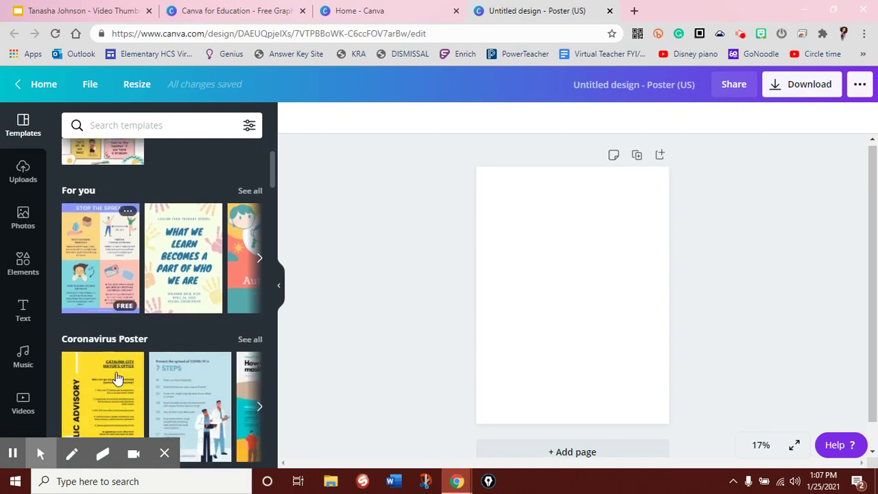
scroll(116, 376, "down", 7)
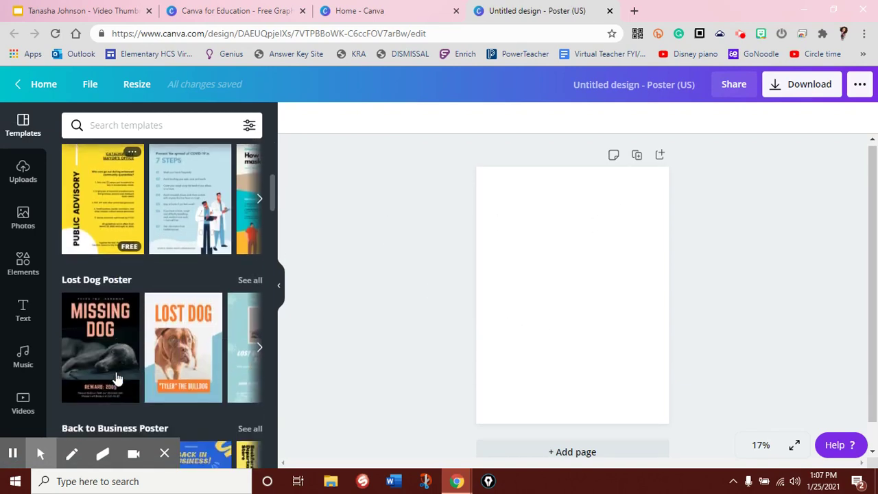
scroll(117, 376, "down", 5)
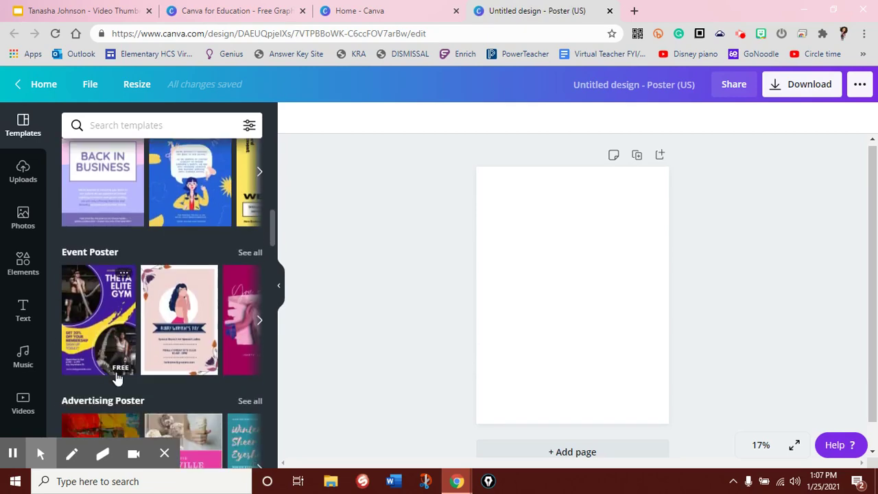
scroll(116, 376, "down", 7)
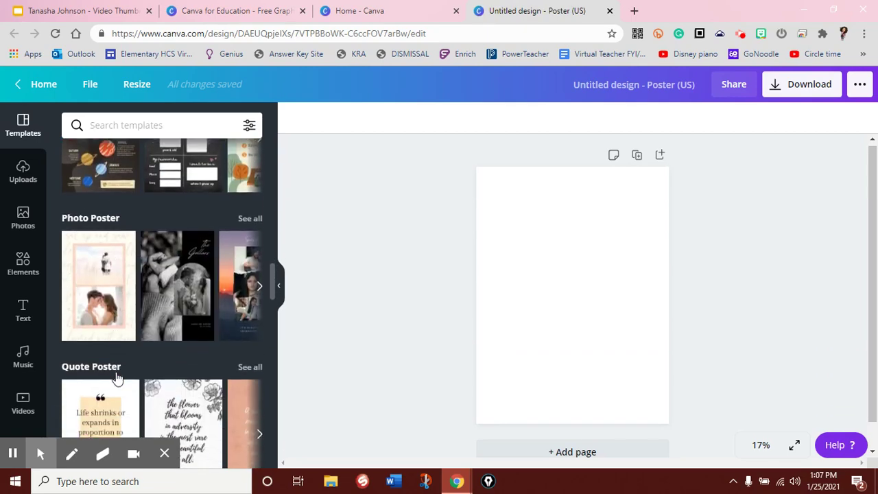
scroll(117, 376, "down", 5)
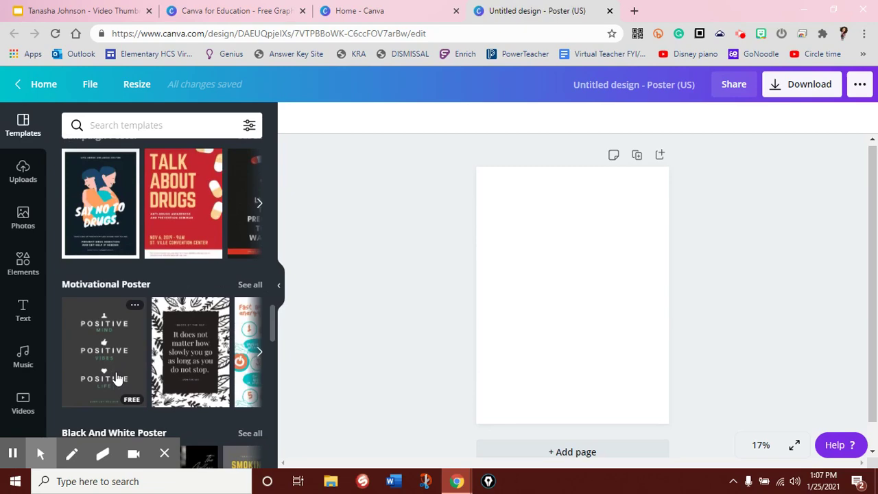
scroll(117, 376, "down", 2)
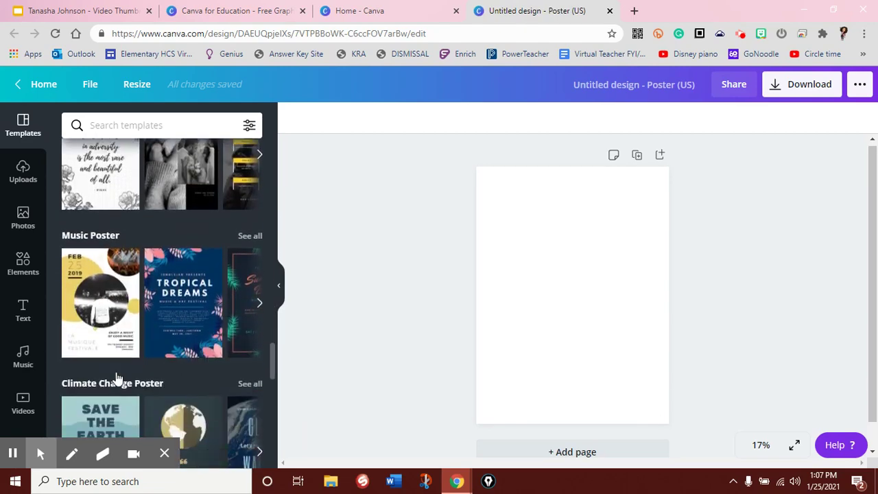
scroll(116, 378, "up", 12)
scroll(117, 376, "up", 4)
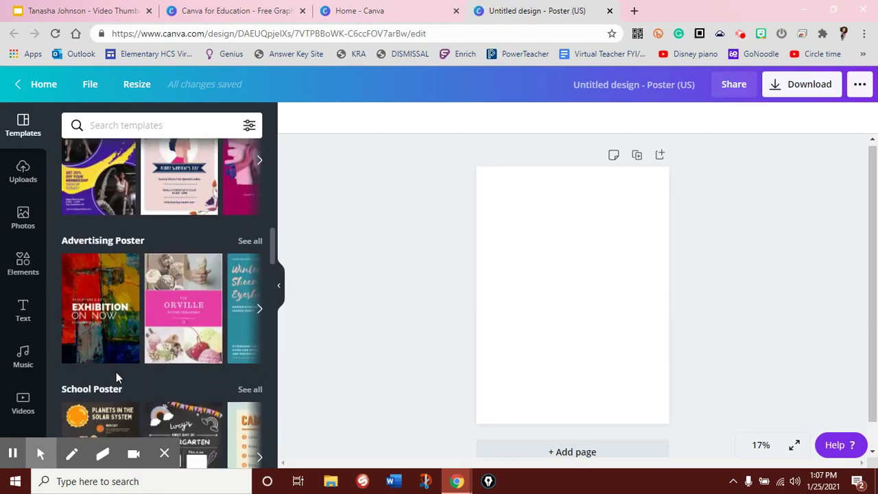
scroll(117, 376, "down", 2)
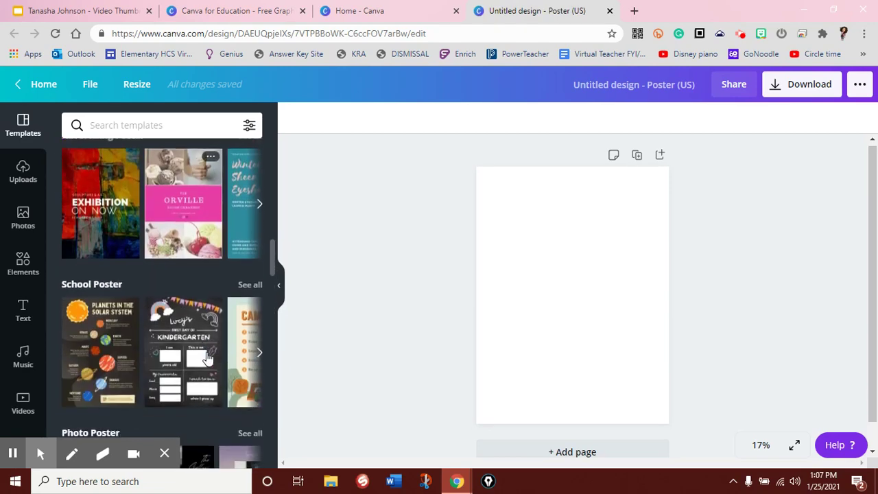
Show all School Poster templates and scroll until Classroom Rules is visible
left_click(250, 284)
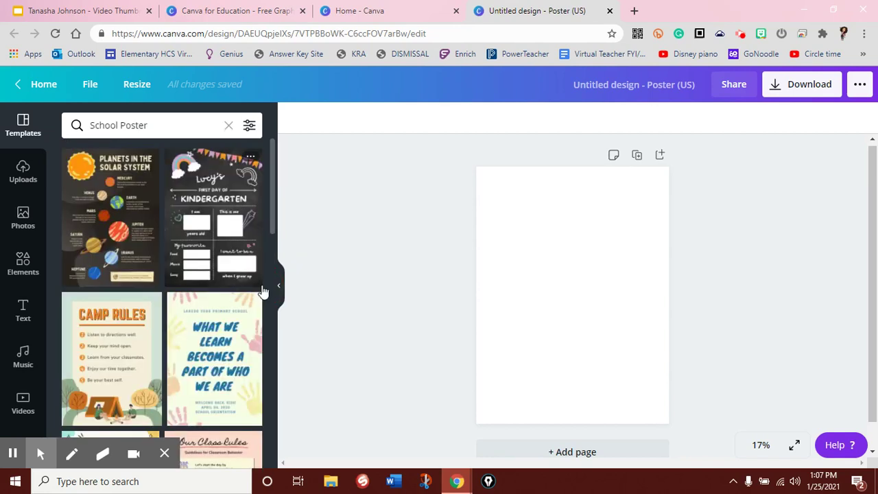
scroll(263, 292, "down", 6)
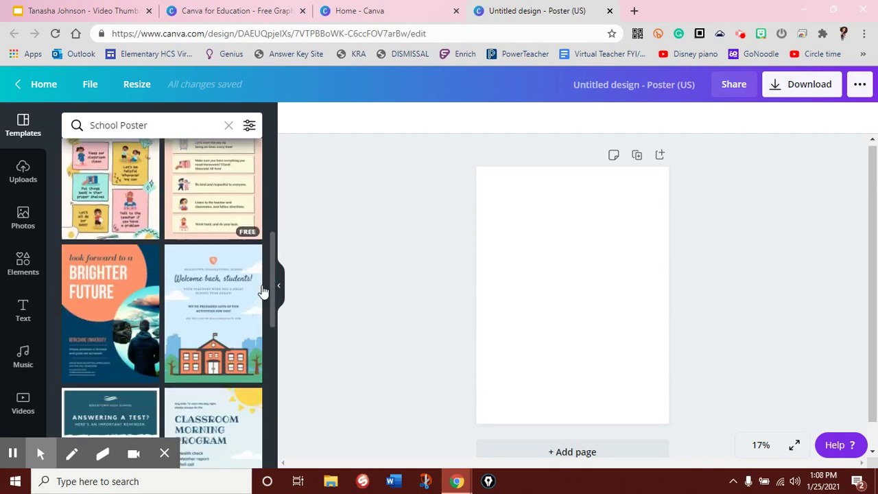
scroll(262, 291, "down", 5)
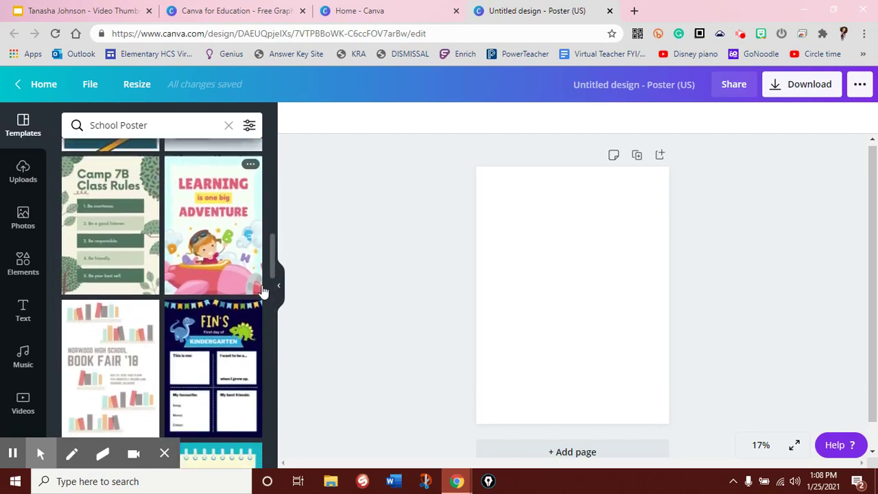
scroll(263, 292, "up", 6)
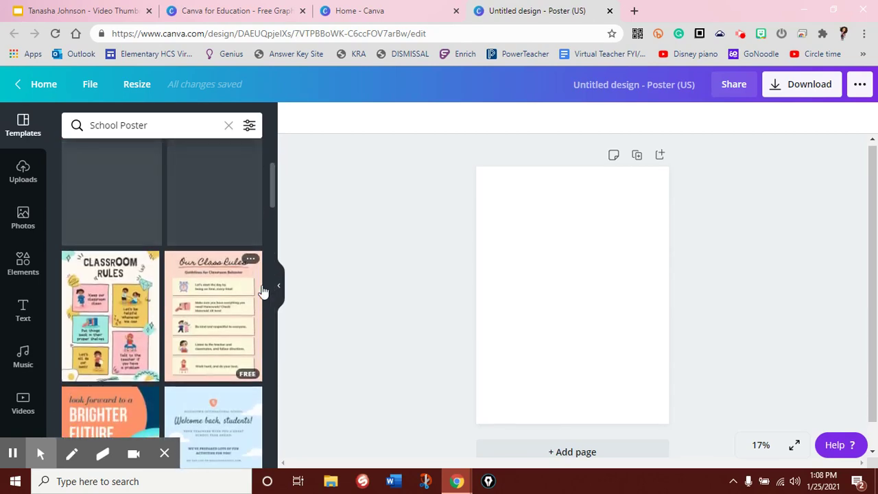
scroll(263, 291, "down", 1)
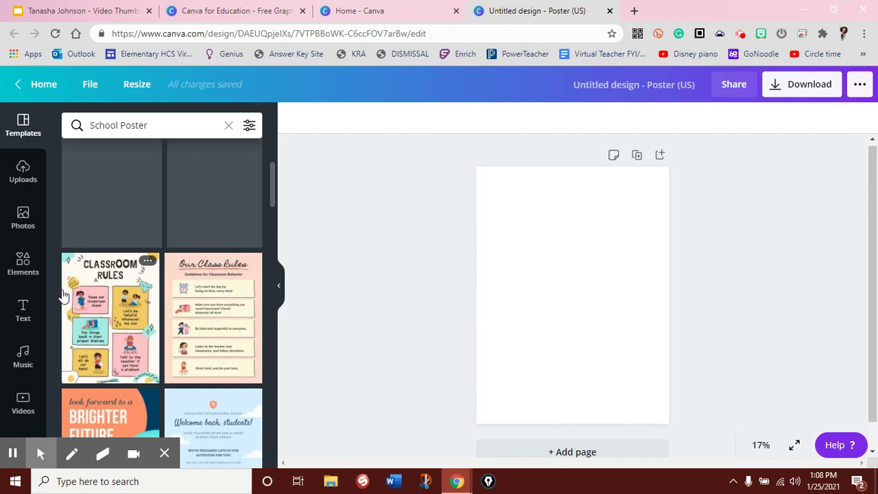
Apply the Classroom Rules template and hide the template list to enlarge the poster
left_click(92, 302)
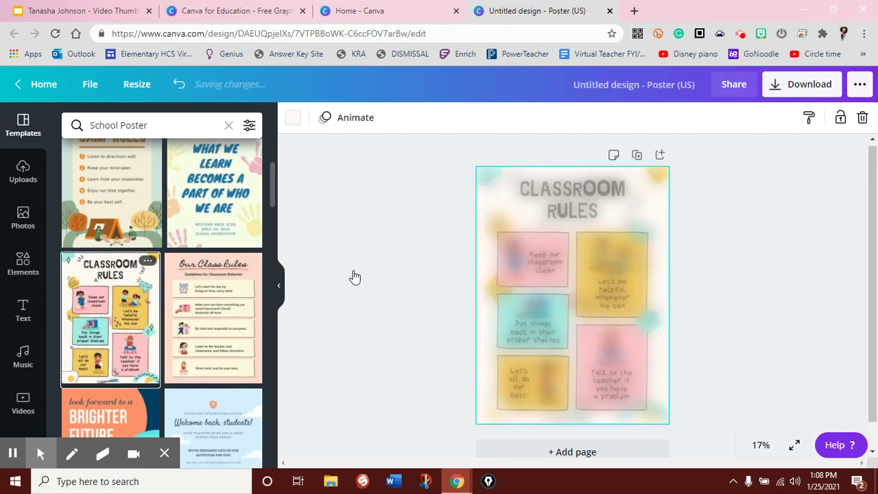
scroll(274, 283, "down", 5)
left_click(278, 289)
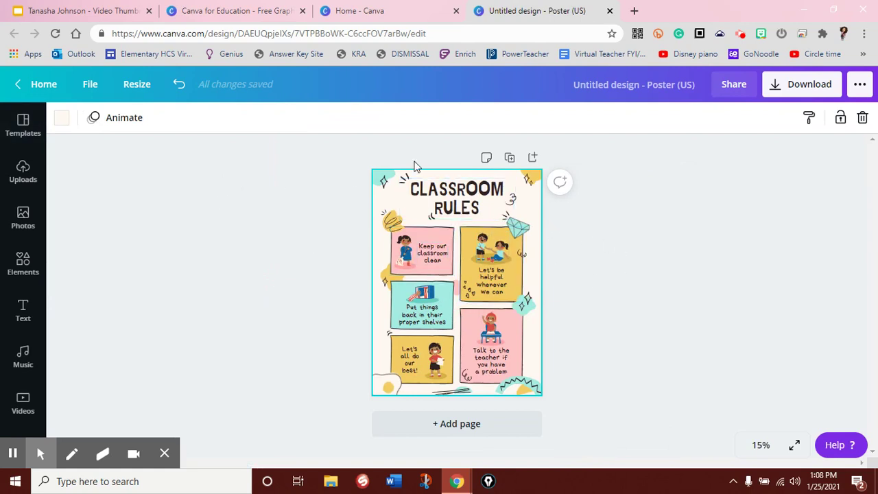
Make the Keep our classroom clean box light green
left_click(426, 238)
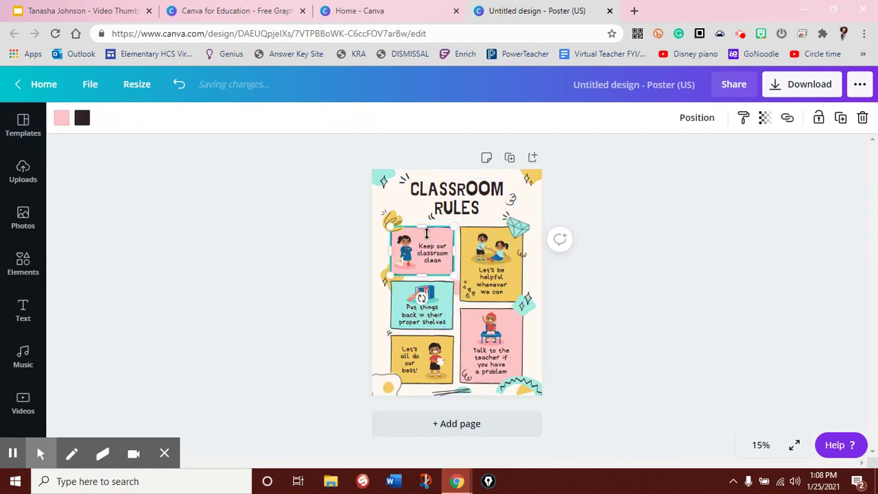
left_click(60, 118)
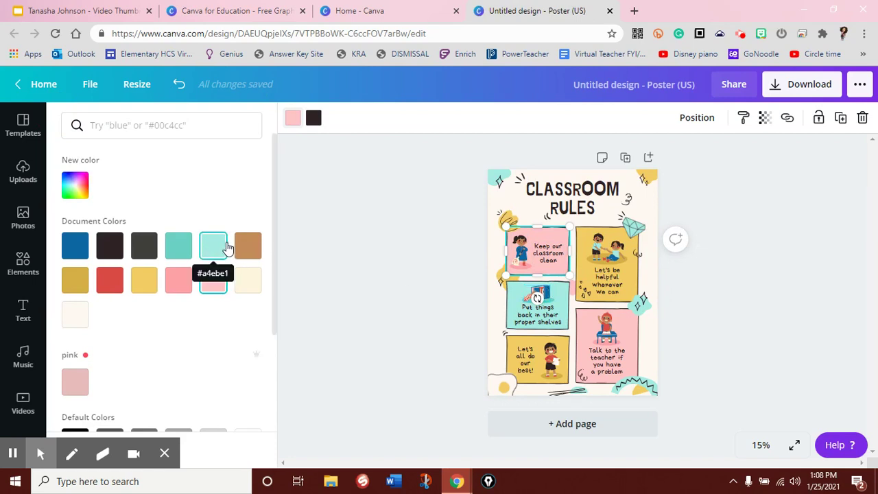
scroll(137, 349, "down", 2)
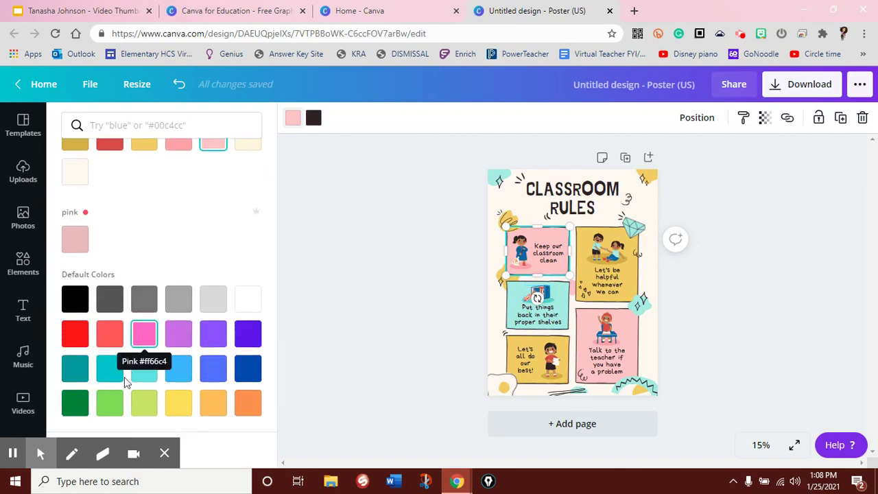
left_click(110, 405)
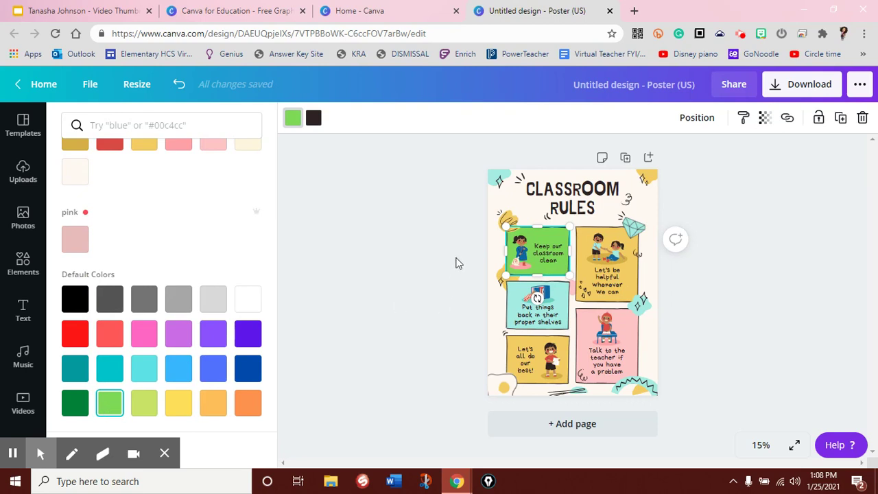
Recolour the child illustration in the green box pink, then clear the selection
left_click(522, 254)
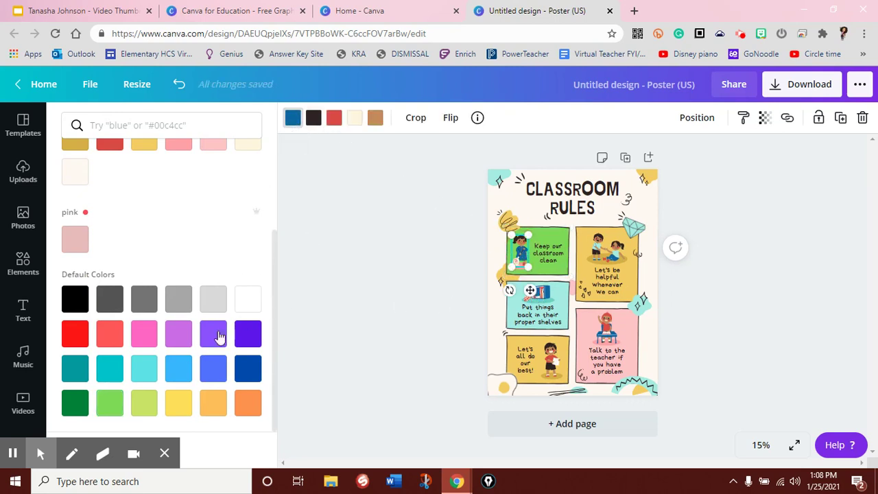
left_click(72, 237)
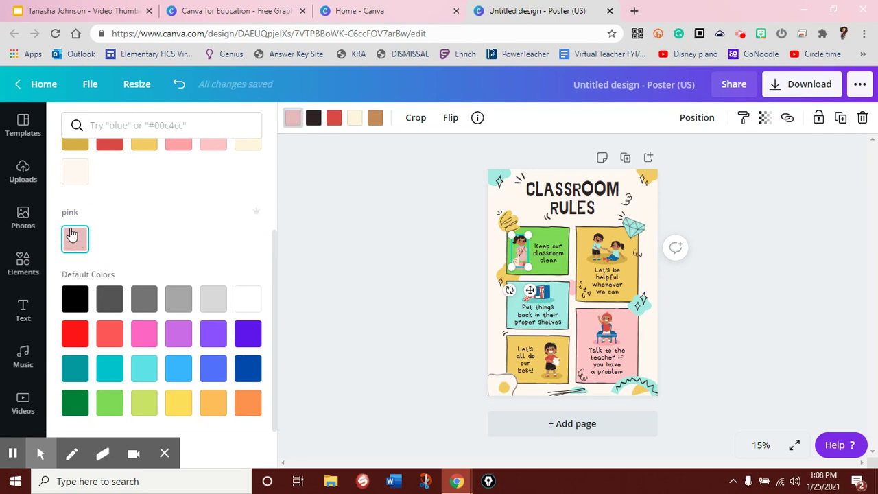
left_click(637, 228)
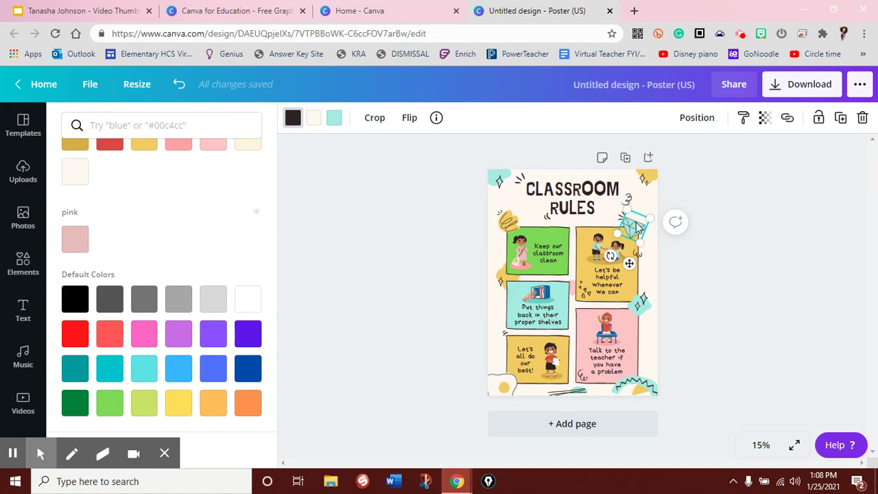
key("Escape")
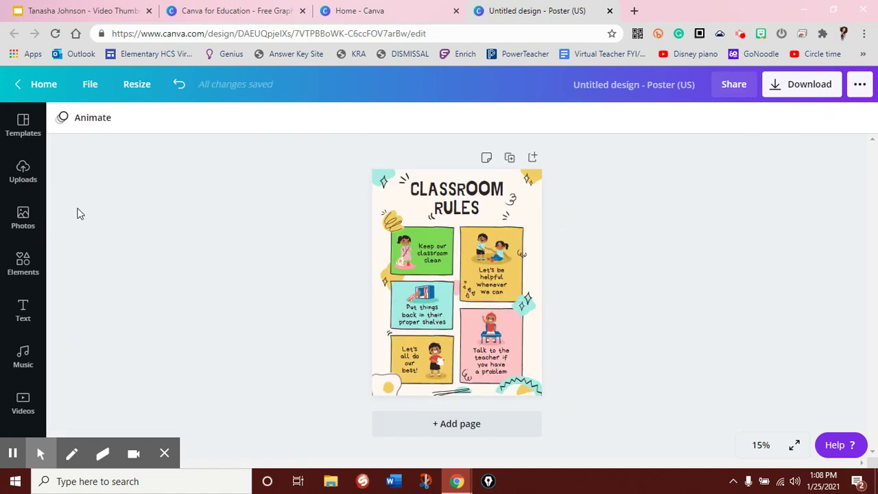
Add the broom-with-stars sticker from a 'broom' Elements search and place it at the poster's top right
left_click(29, 266)
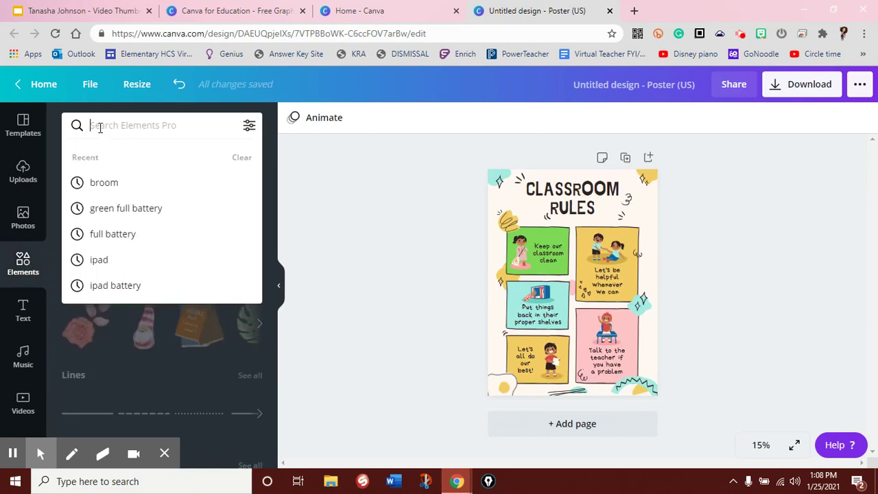
left_click(113, 184)
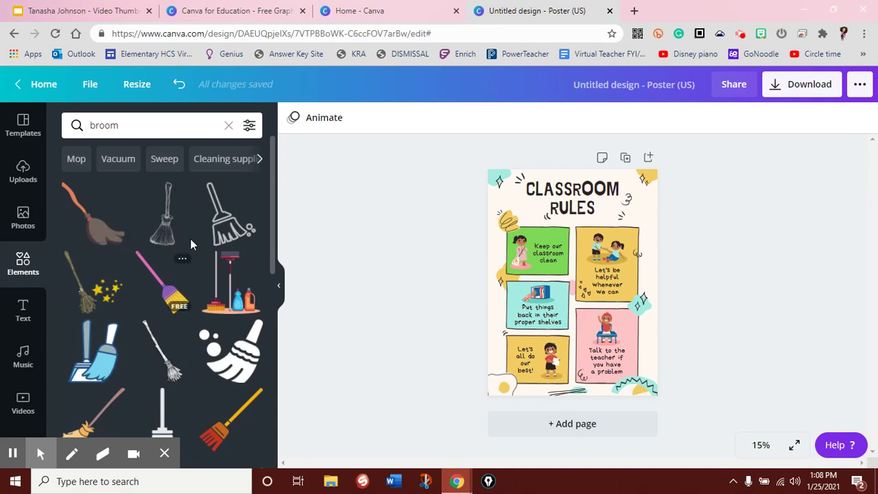
mouse_move(104, 242)
left_click(90, 295)
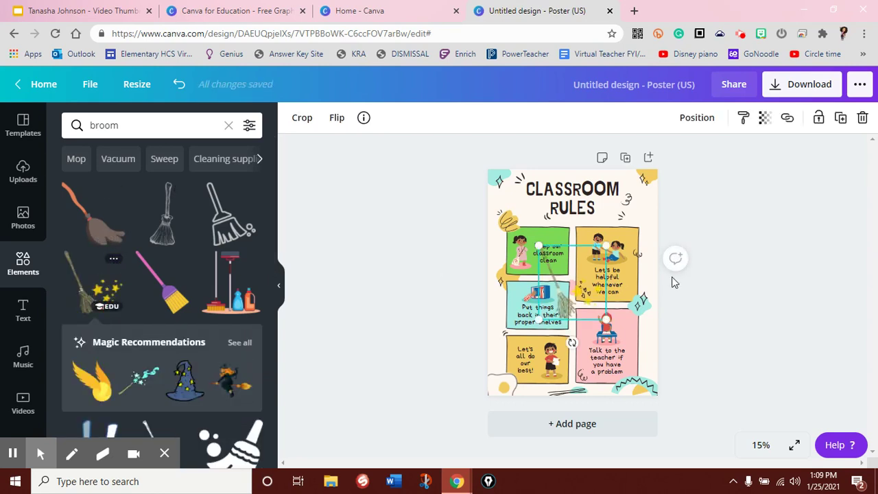
left_click_drag(571, 310, 635, 238)
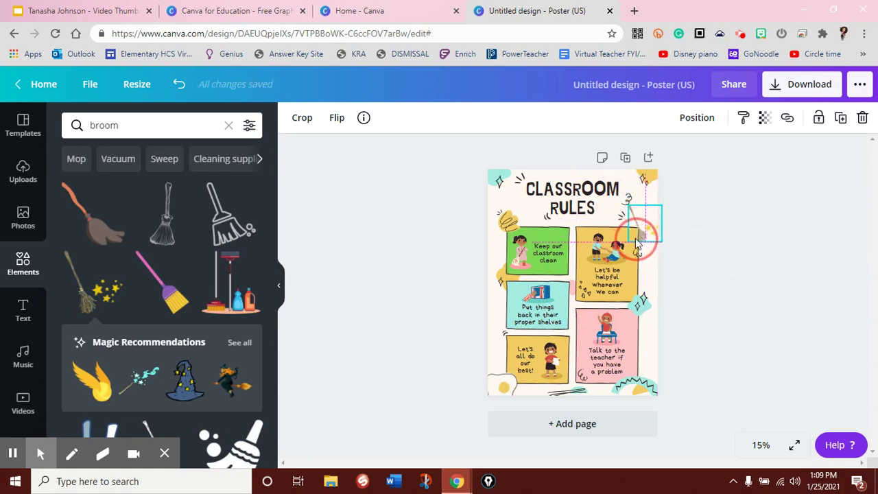
left_click(710, 256)
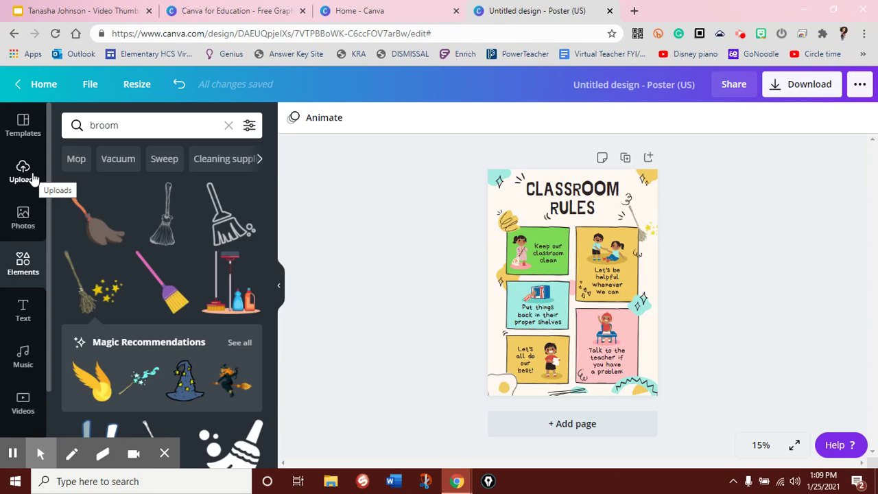
Browse the Photos library, return to the broom Elements results, then look over the Text options
left_click(26, 215)
scroll(237, 345, "down", 10)
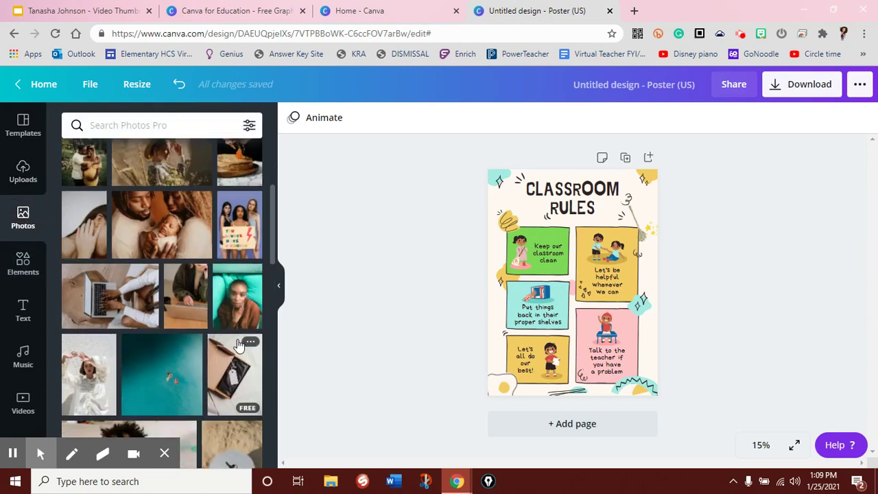
scroll(237, 345, "up", 10)
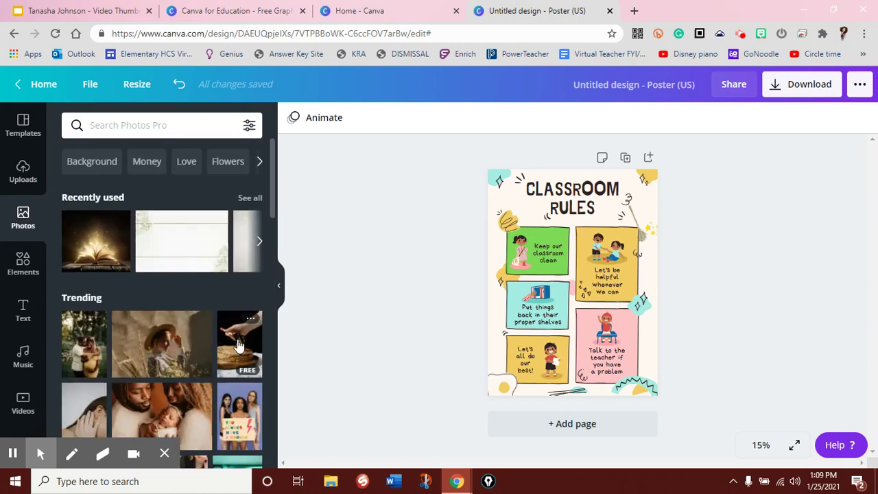
left_click(24, 261)
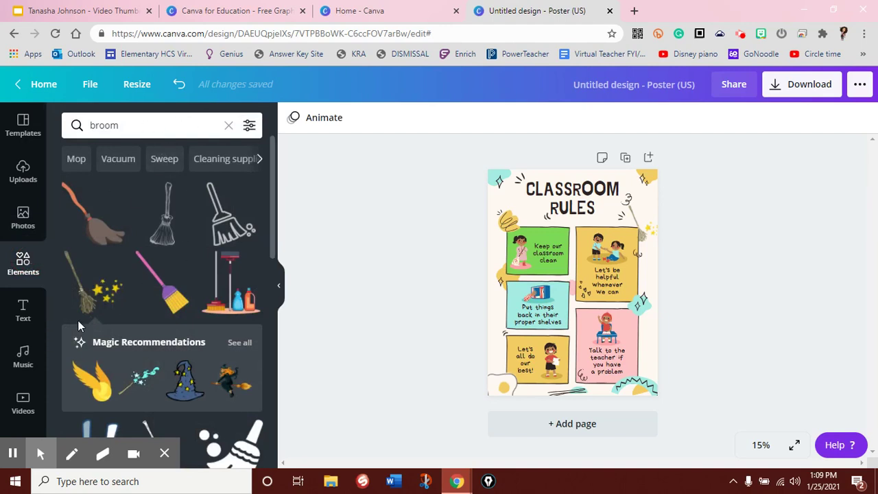
left_click(26, 307)
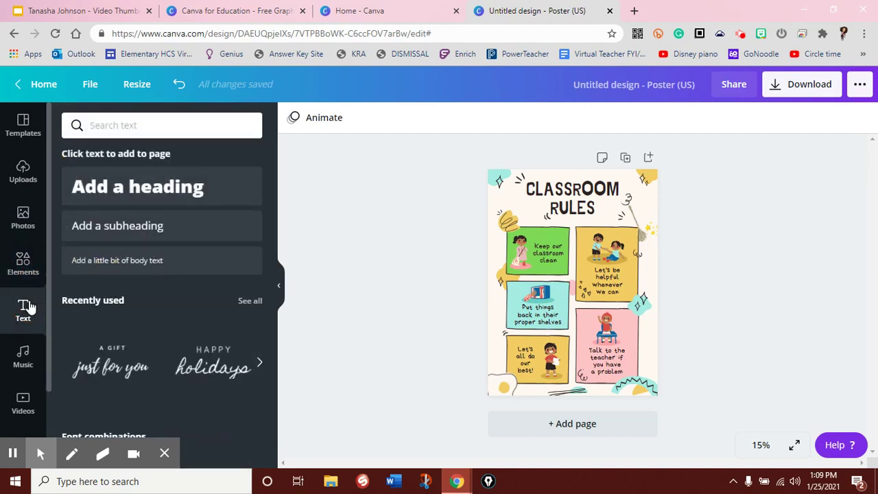
scroll(143, 330, "down", 2)
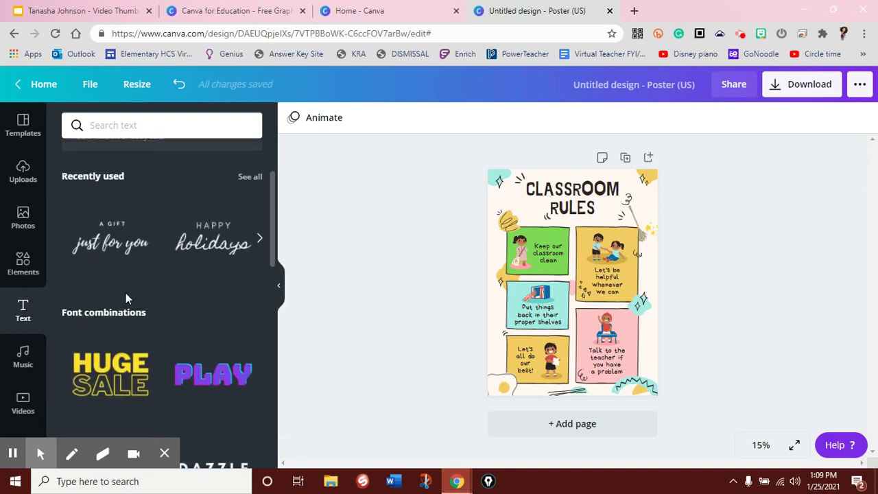
scroll(137, 254, "up", 2)
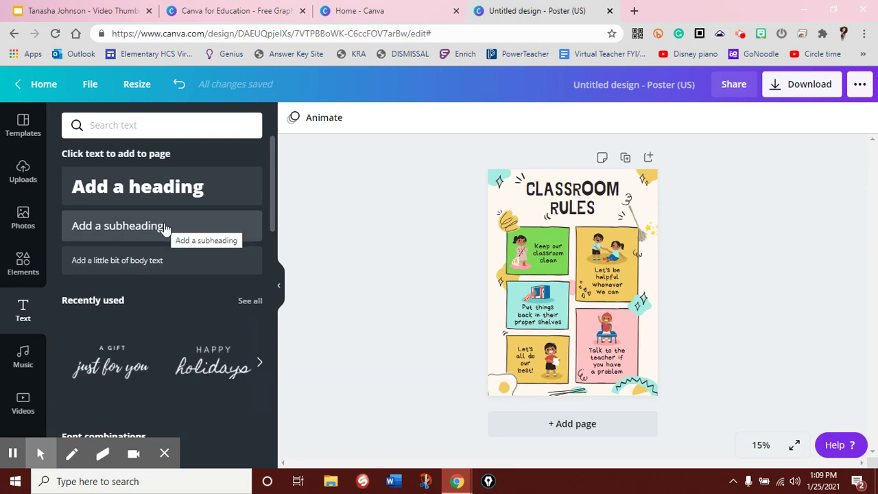
Add an 'Add a subheading' text box and browse its font list
left_click(164, 229)
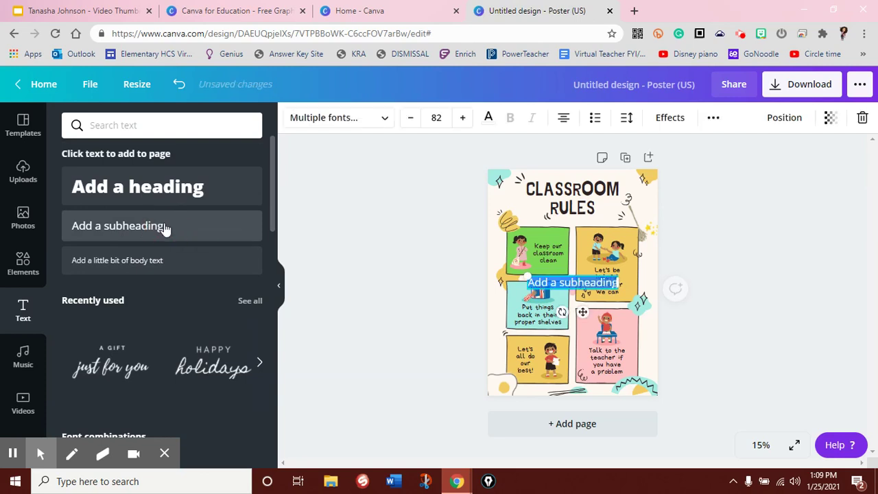
left_click(385, 119)
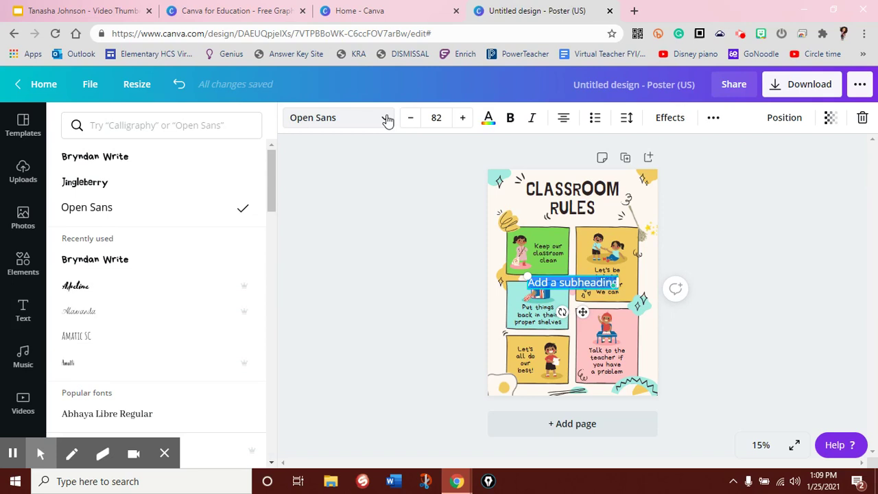
scroll(164, 328, "down", 7)
scroll(165, 327, "up", 4)
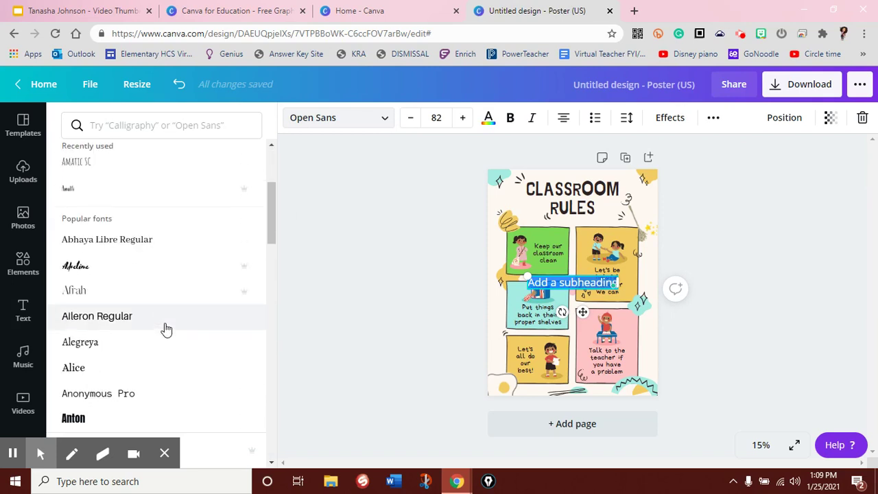
scroll(166, 330, "up", 3)
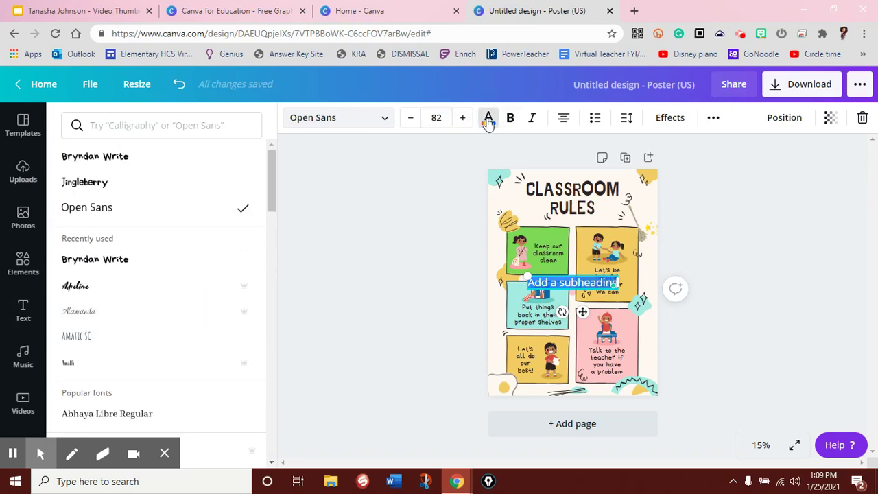
key("Escape")
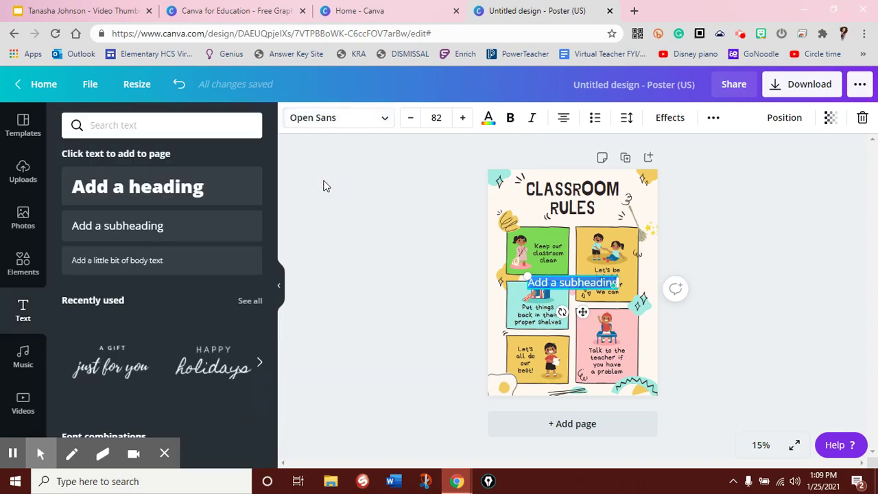
Browse the Music, Videos, Uploads and Photos libraries
left_click(23, 356)
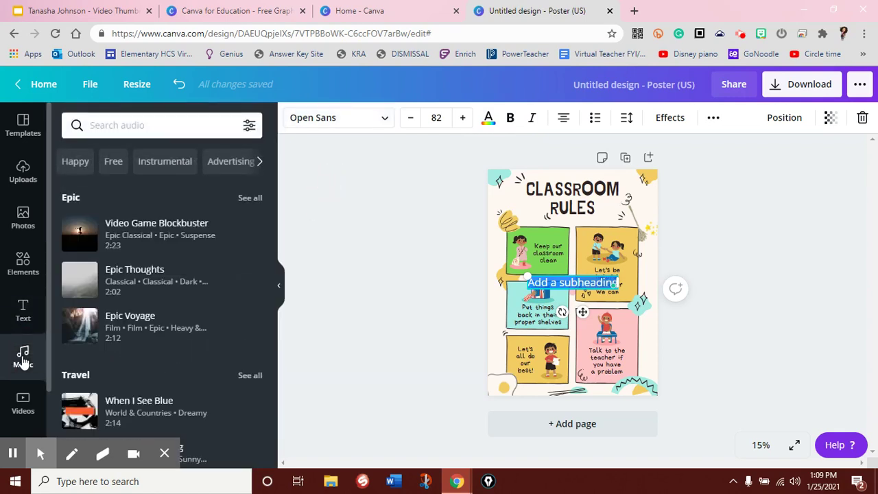
scroll(190, 323, "down", 7)
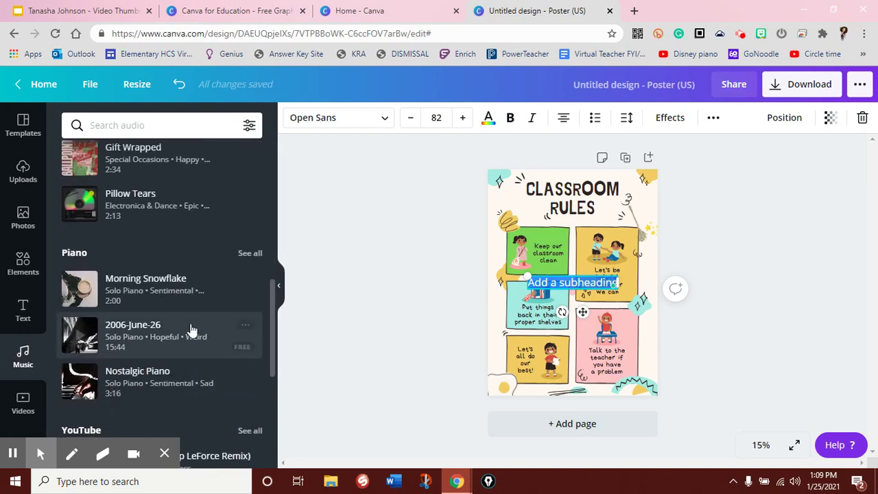
scroll(192, 330, "down", 4)
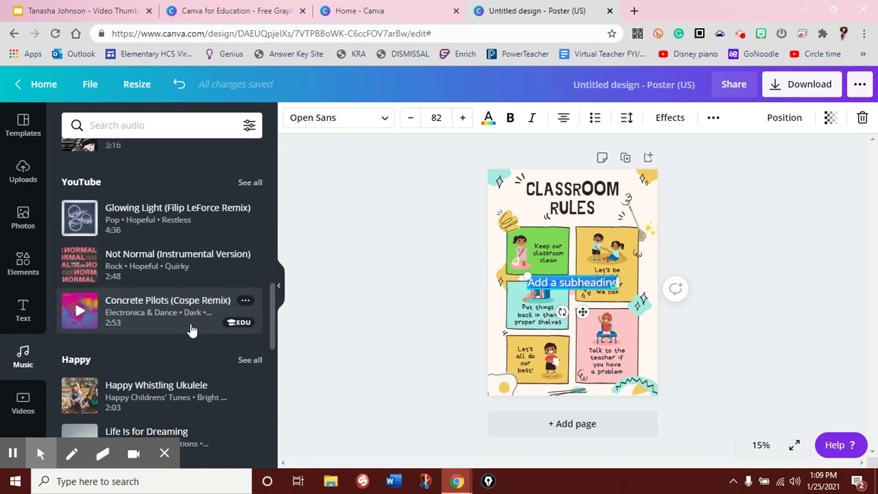
scroll(192, 330, "down", 2)
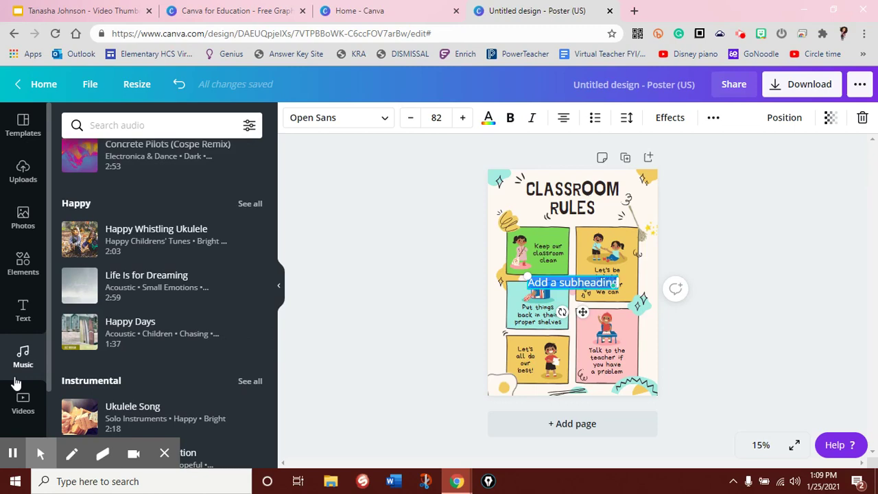
left_click(15, 407)
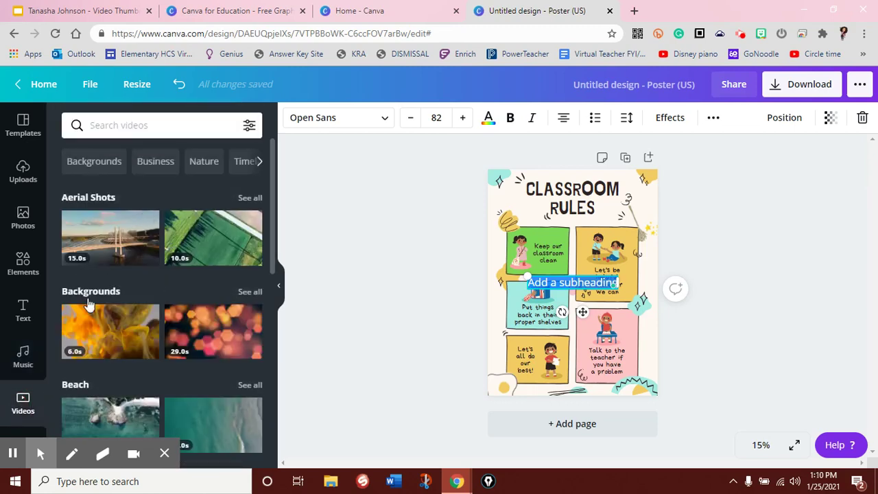
scroll(205, 369, "down", 2)
scroll(205, 362, "down", 2)
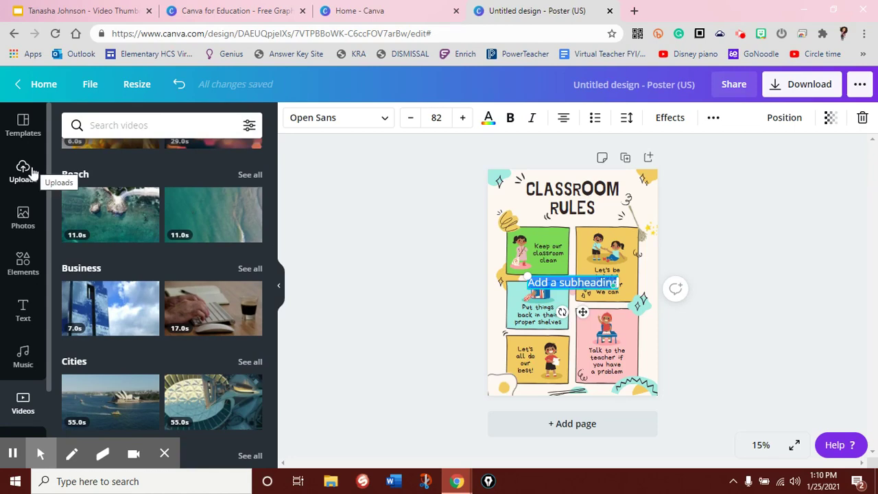
left_click(31, 171)
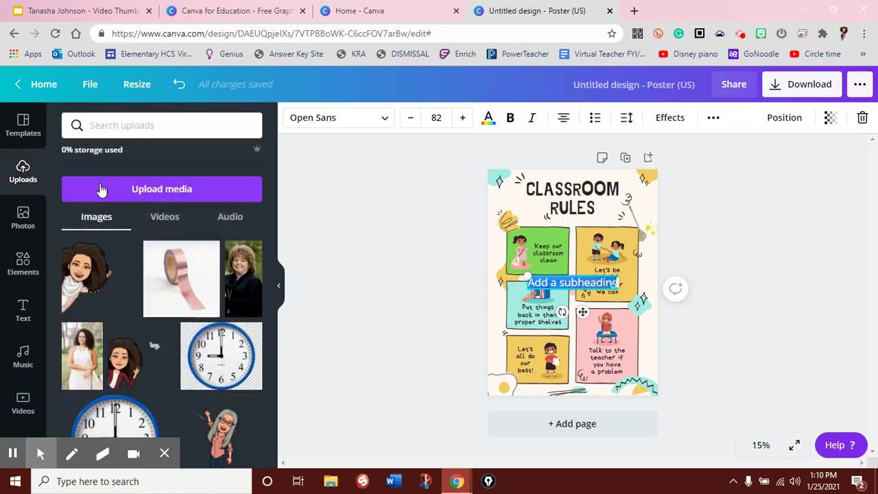
left_click(26, 217)
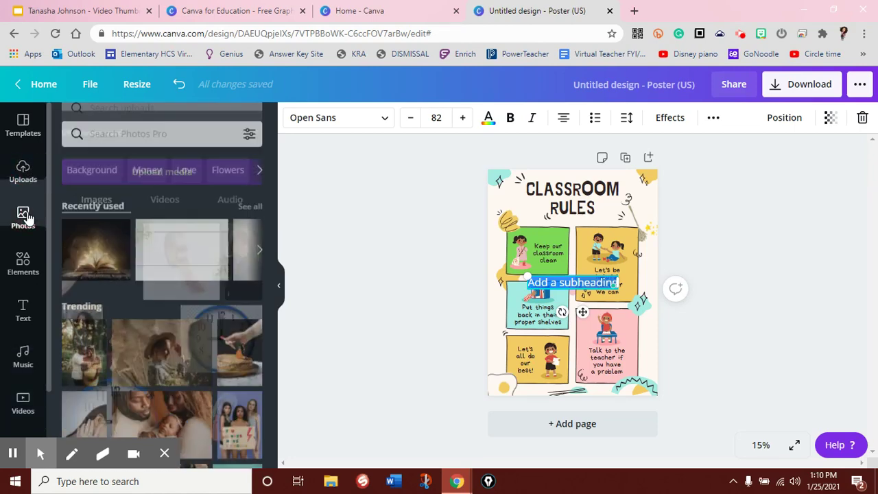
Delete the 'Add a subheading' text box from the poster
left_click(741, 197)
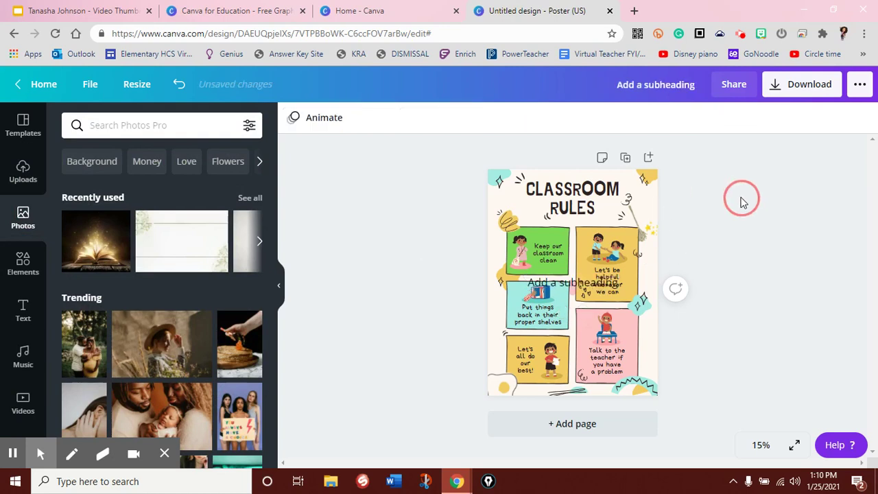
left_click(569, 287)
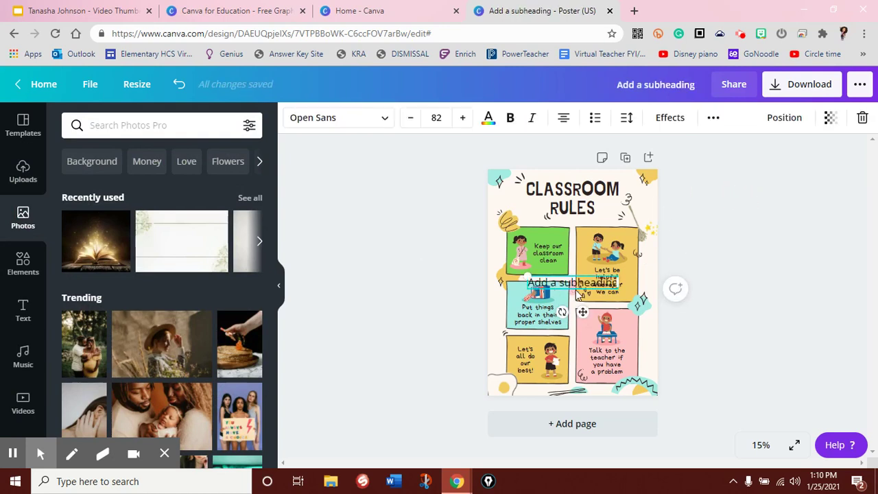
key("Delete")
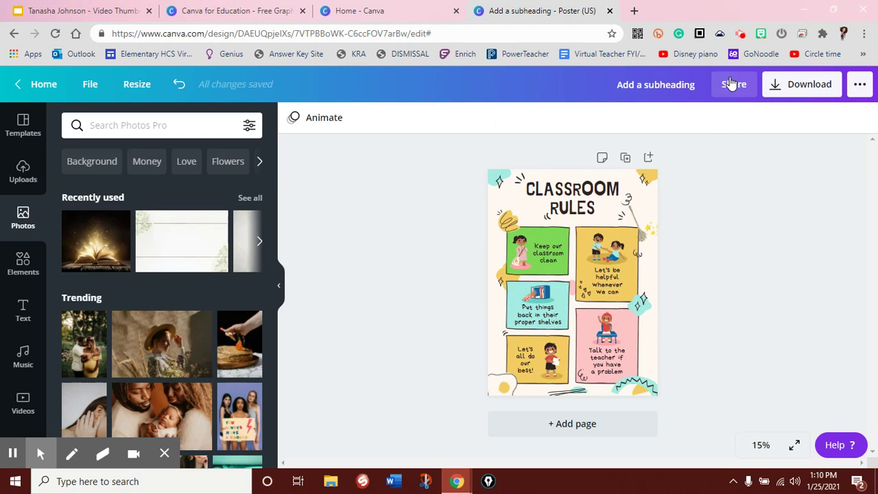
Review the Download file types and keep PNG as the format
left_click(792, 89)
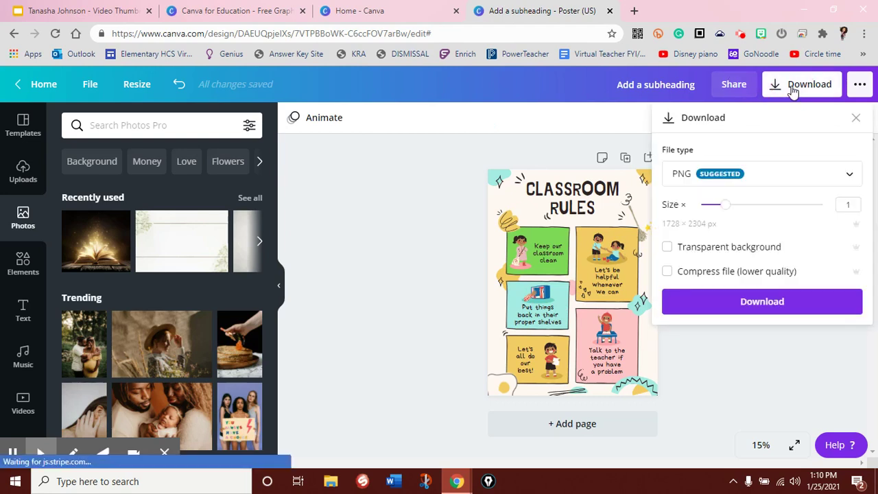
left_click(775, 176)
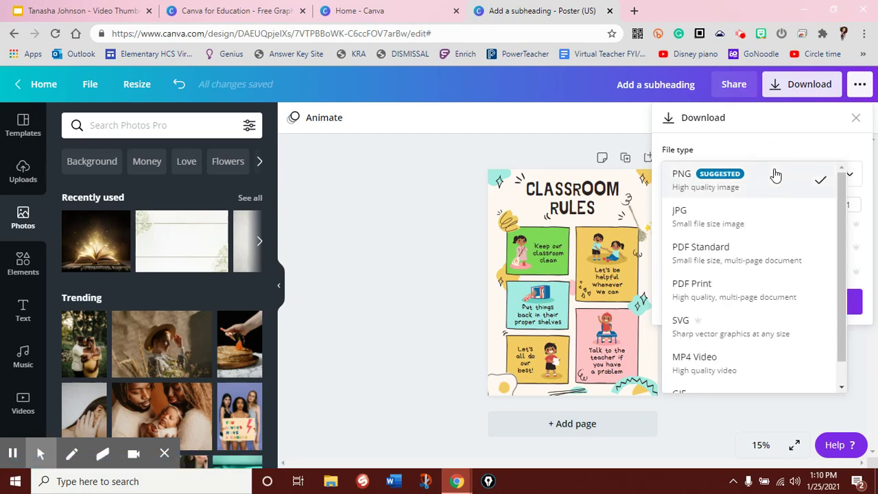
scroll(755, 295, "down", 1)
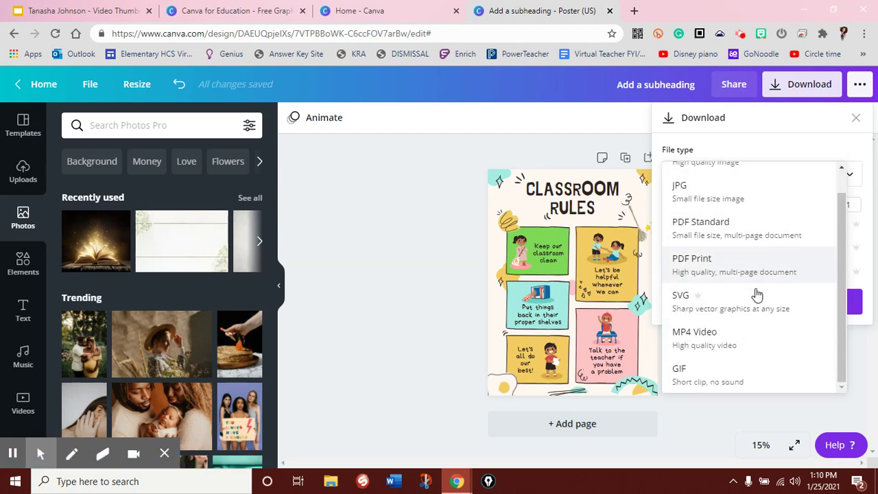
scroll(757, 293, "up", 1)
left_click(739, 184)
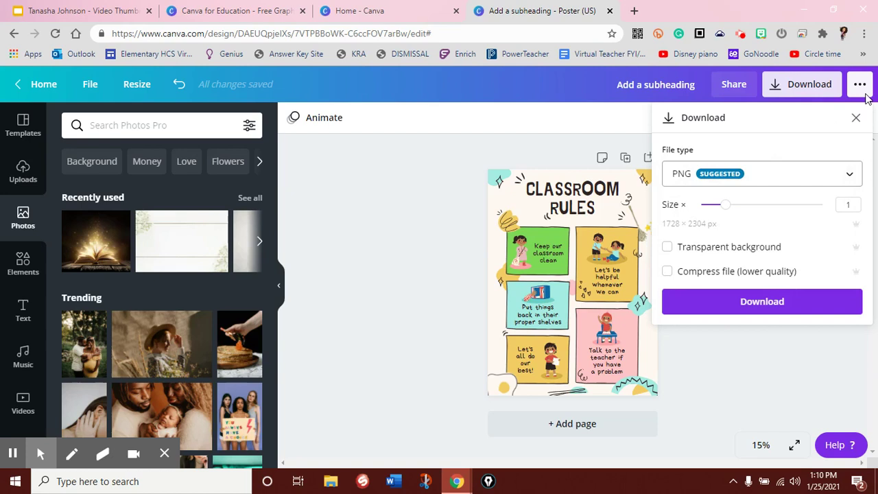
Look over the '…' publish options, then close them
left_click(861, 87)
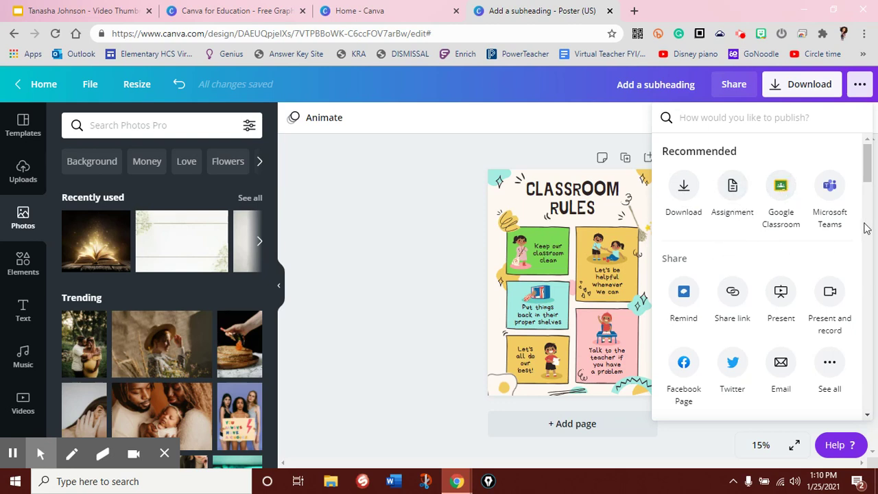
scroll(675, 297, "down", 2)
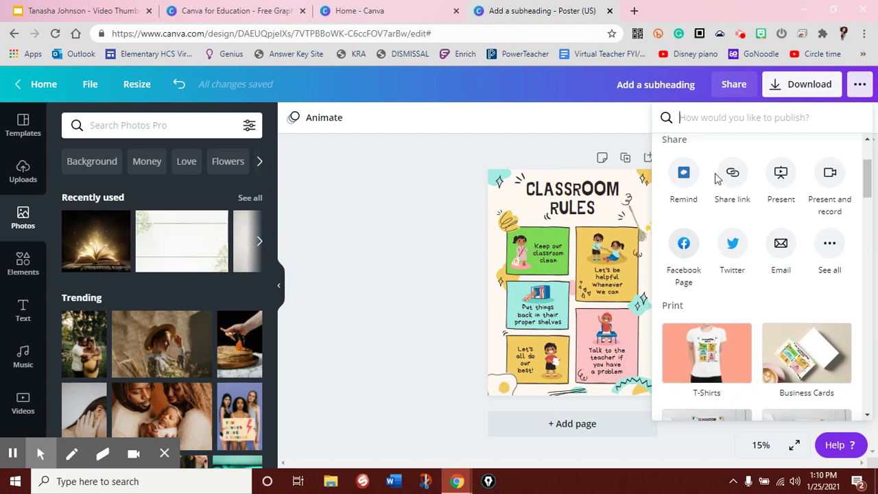
left_click(434, 198)
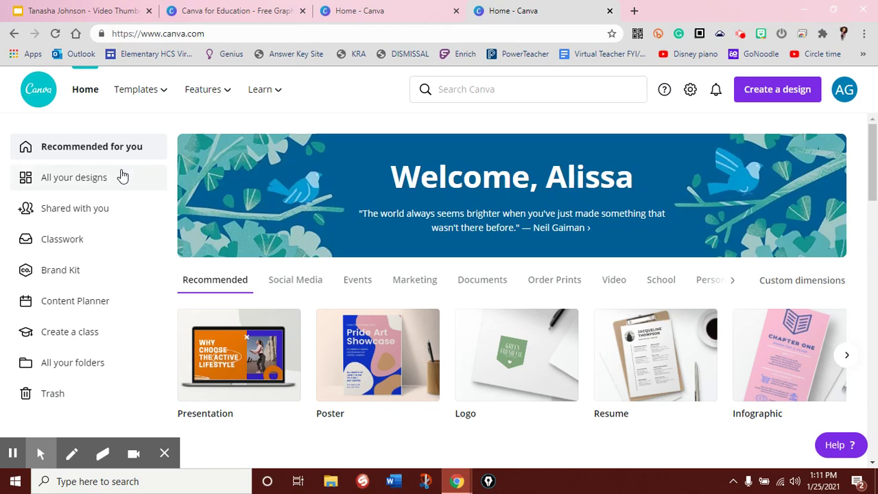
Open the 'Add a subheading' poster from All your designs, checking its '…' menu first
left_click(96, 182)
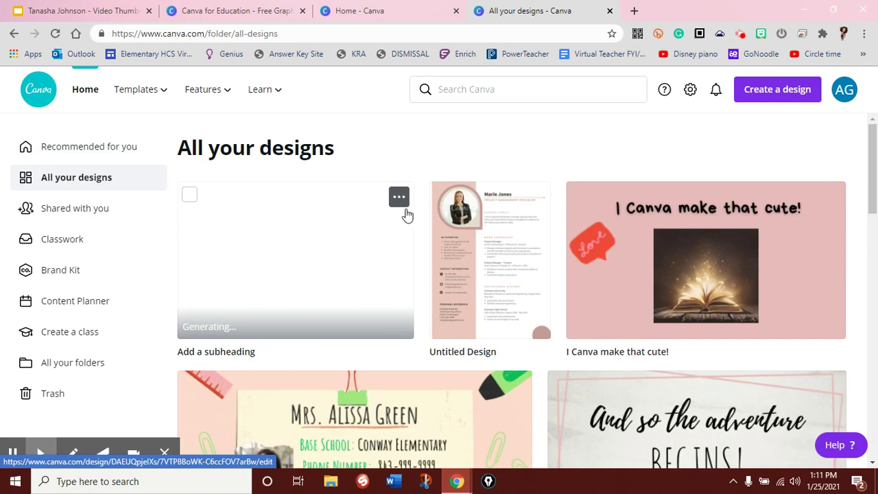
left_click(404, 207)
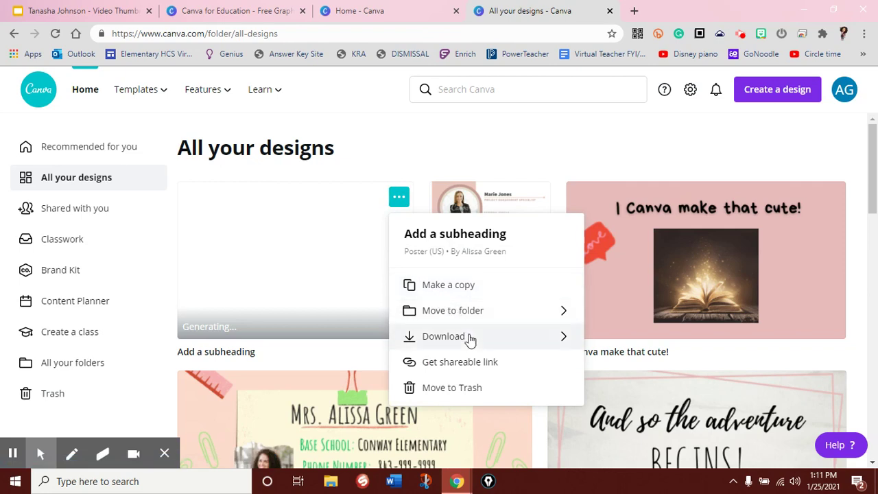
left_click(257, 234)
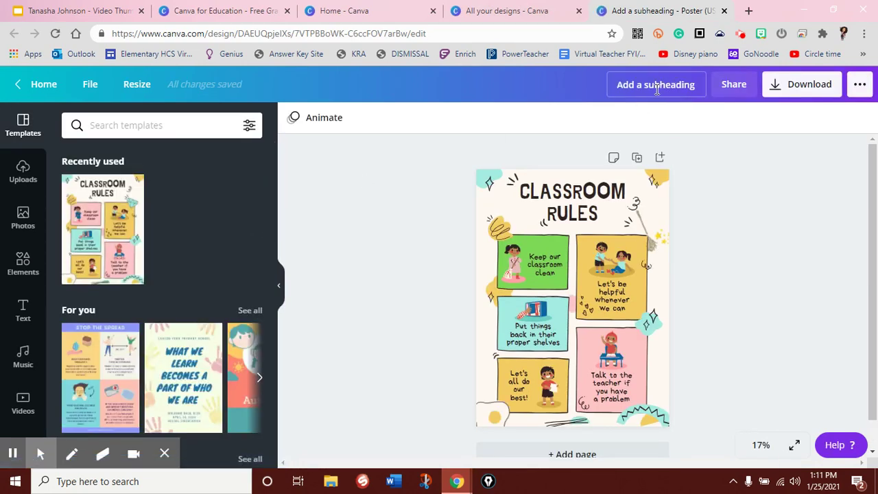
Go back to the Canva home dashboard and check that 'Add a subheading' appears under Your designs
left_click(33, 83)
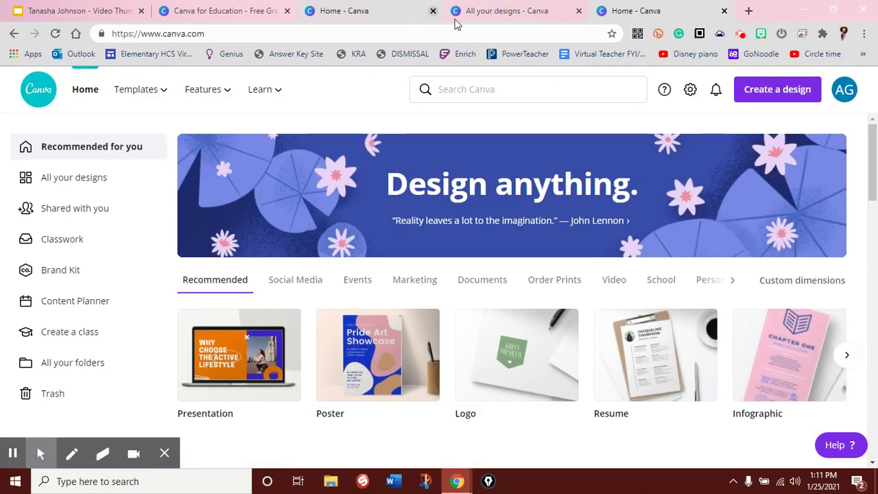
scroll(505, 263, "down", 2)
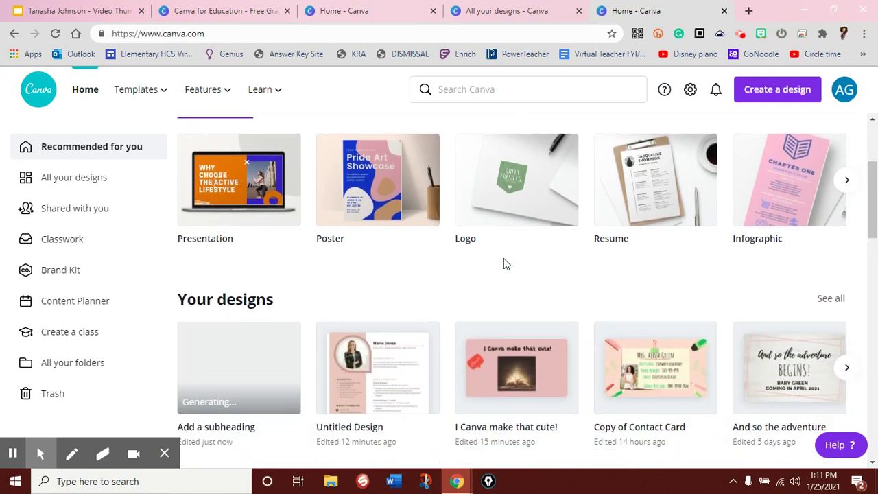
scroll(503, 258, "up", 1)
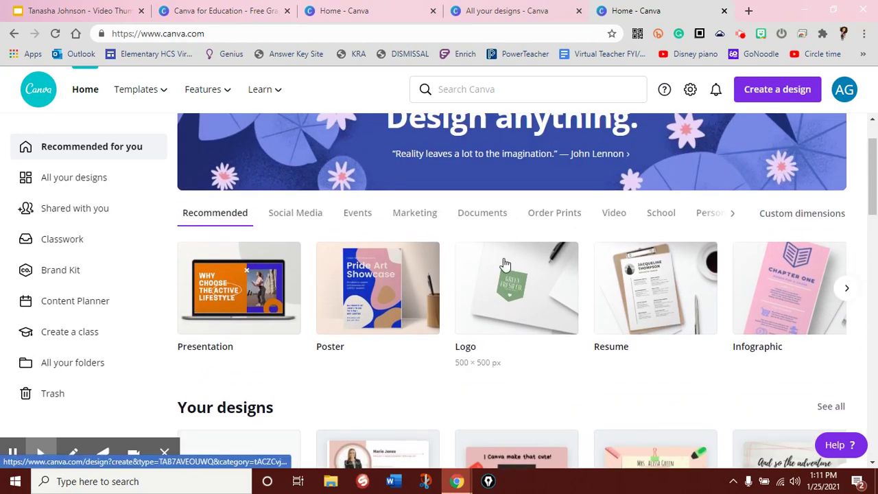